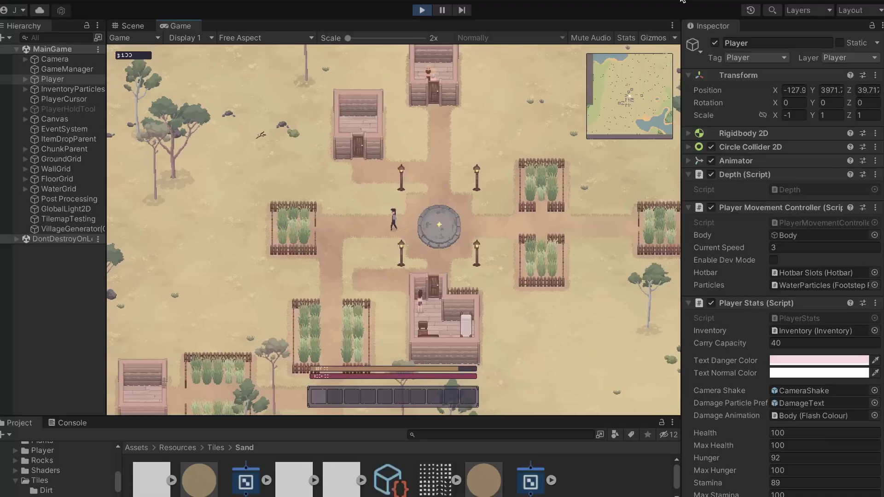
Step: Move the player over and place two stone wall blocks side by side, with one below
key(a)
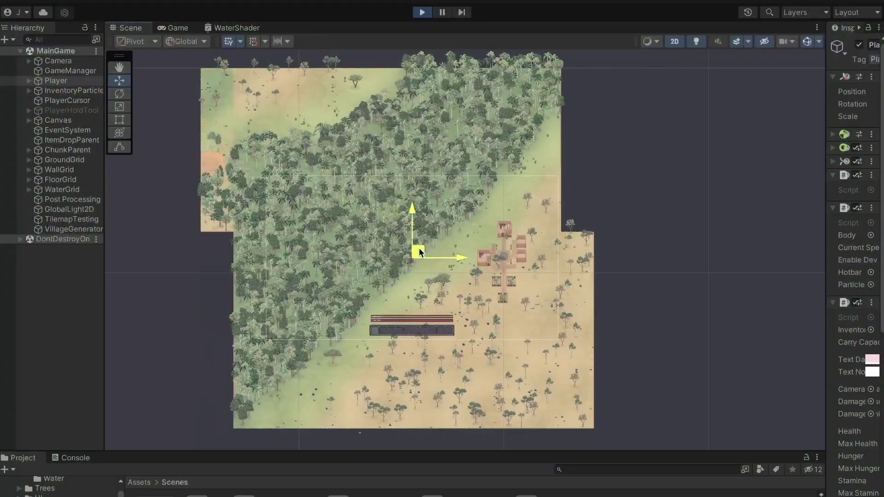
drag(419, 252, 482, 251)
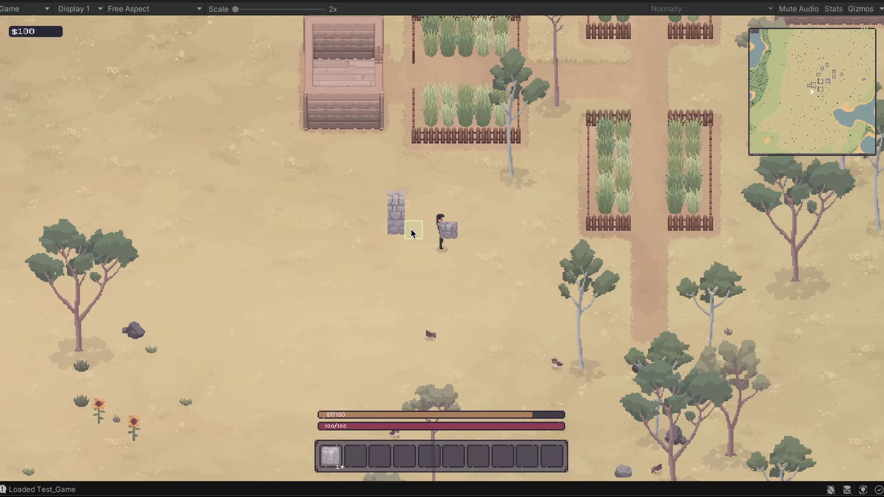
click(410, 230)
key(a)
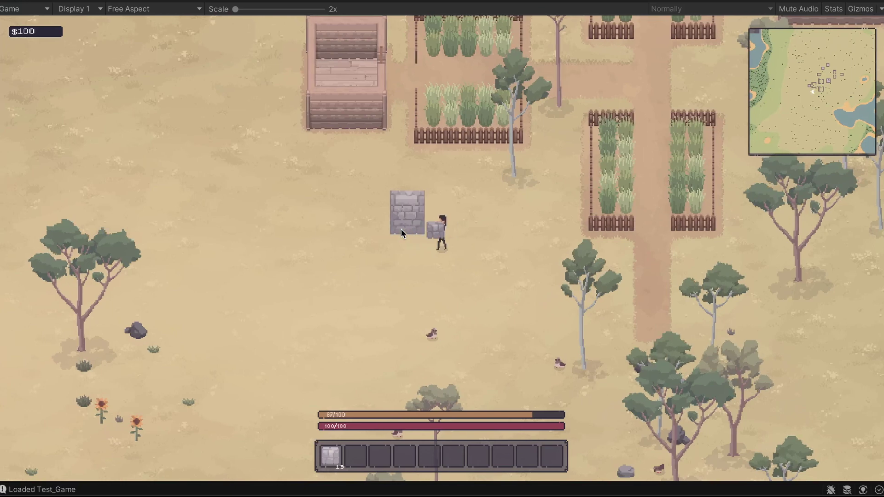
click(390, 229)
click(389, 244)
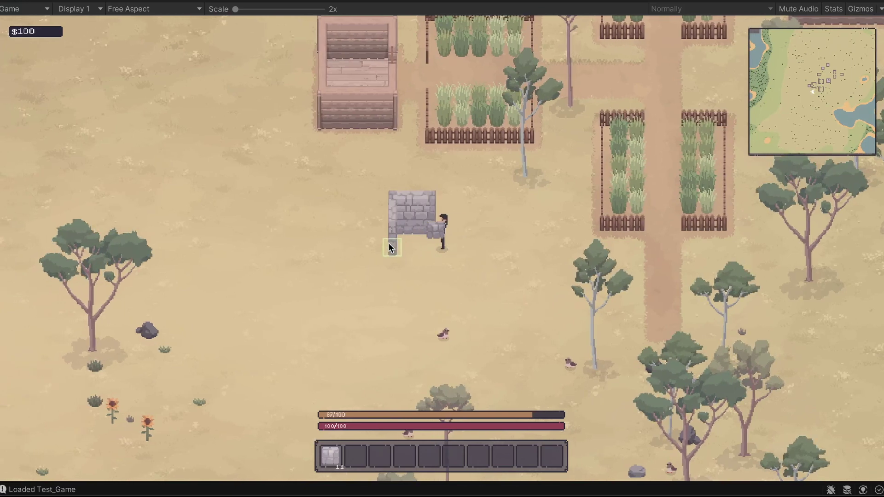
Step: Walk the player down while extending the stone column downward by two more blocks
key(s)
click(394, 250)
key(s)
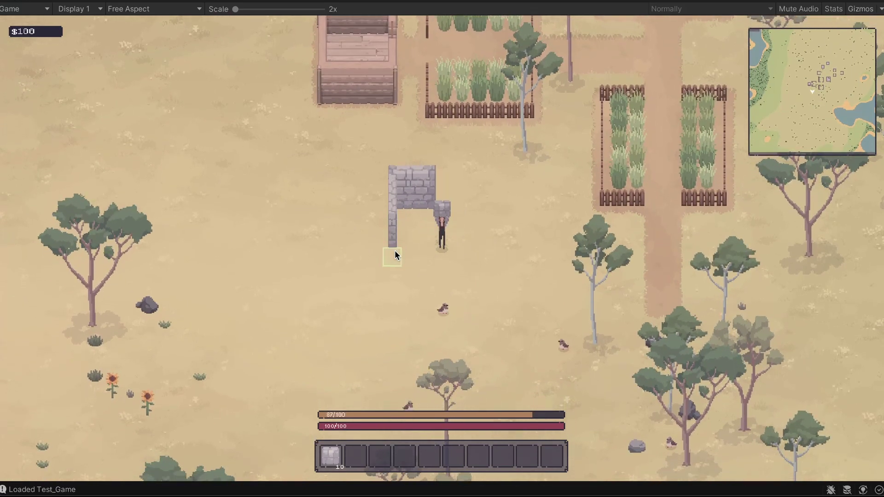
click(394, 250)
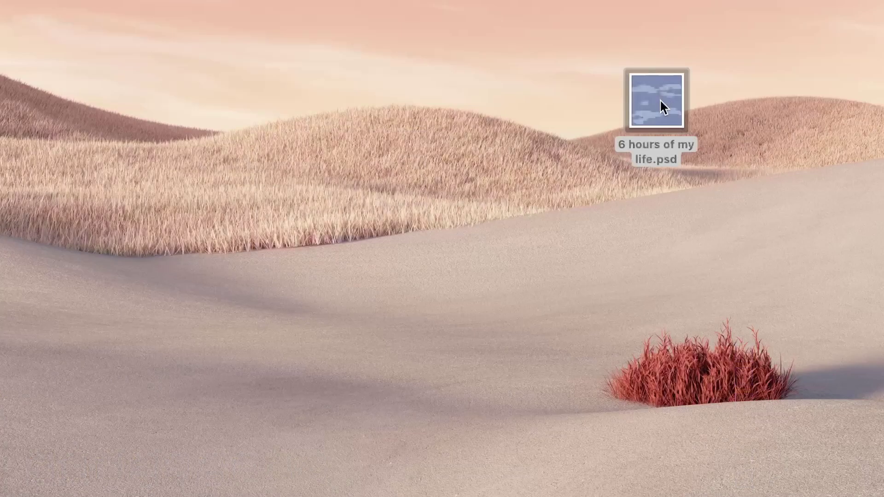
drag(661, 100, 772, 318)
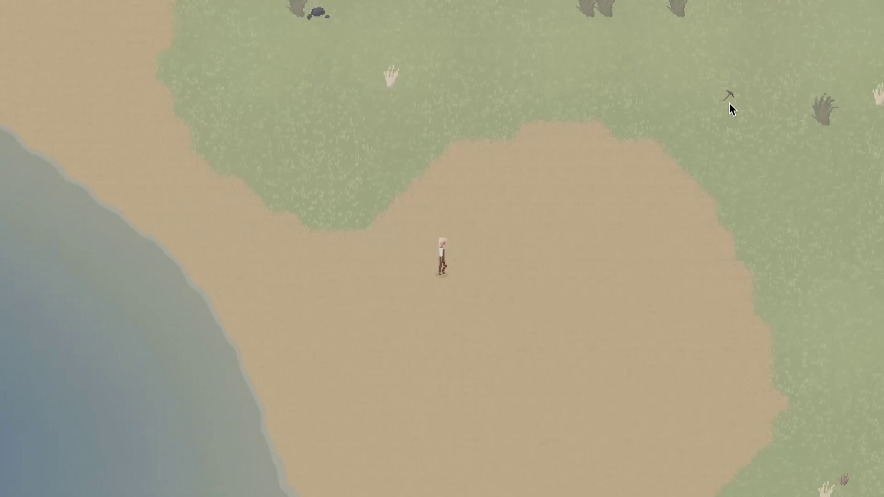
Step: Drag the first chunk's Water sprite, then select and drag the second chunk's Water sprite
key(d)
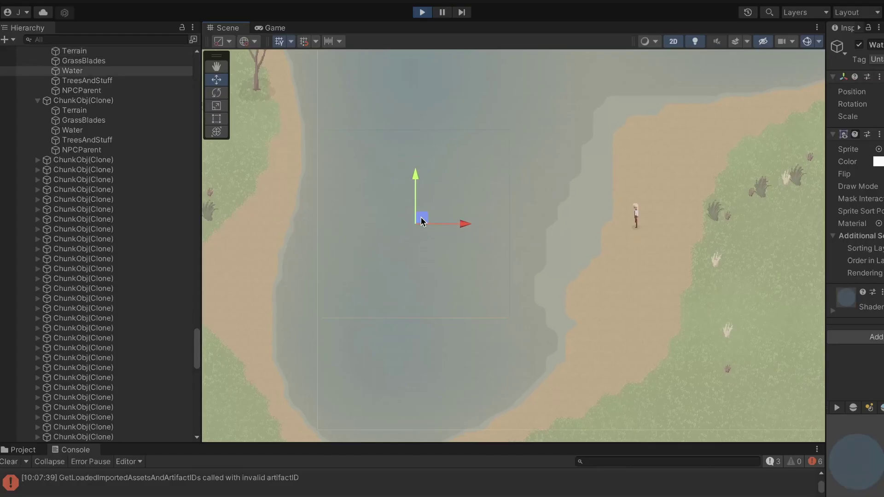
drag(422, 221, 411, 247)
click(528, 181)
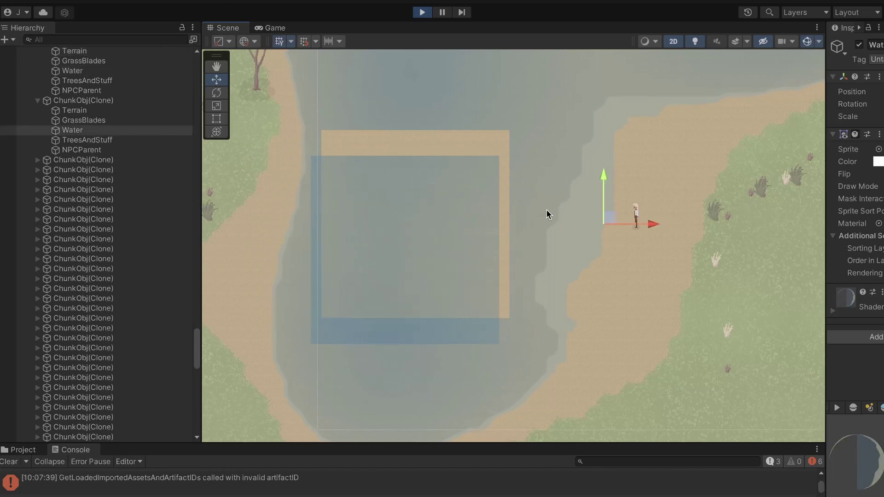
drag(616, 248, 612, 216)
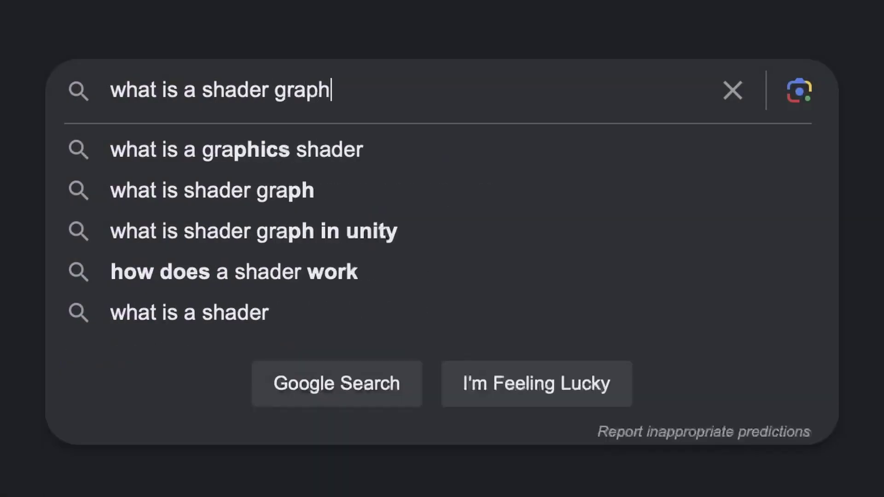
Step: Search 'what is a shader graph', then open and scroll through the 'Shader Graph - Unity' page
key(Return)
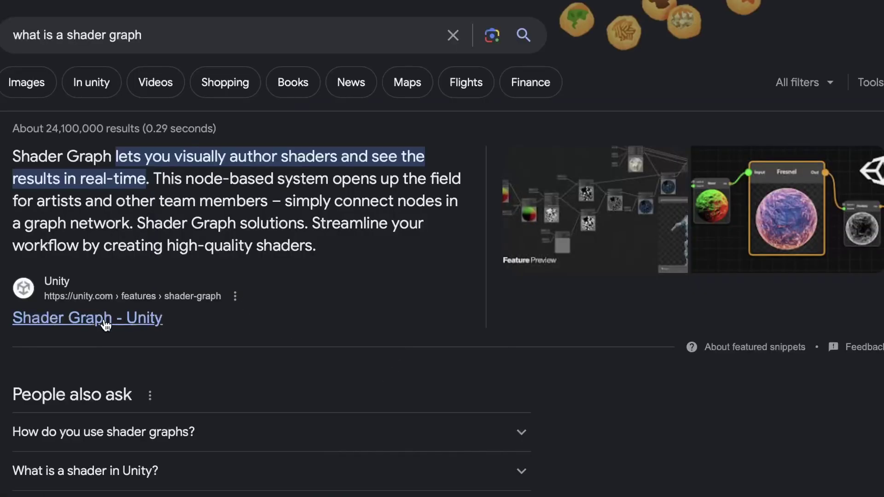
click(103, 324)
scroll(554, 294, down, 10)
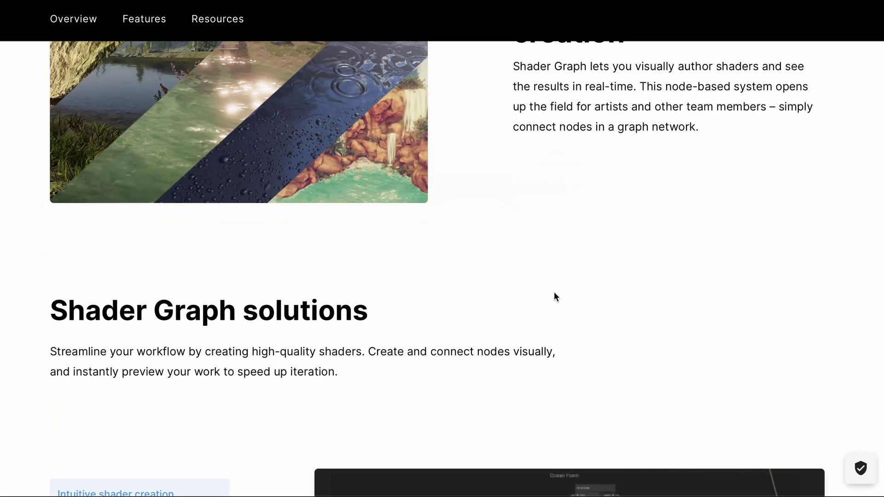
scroll(555, 294, down, 3)
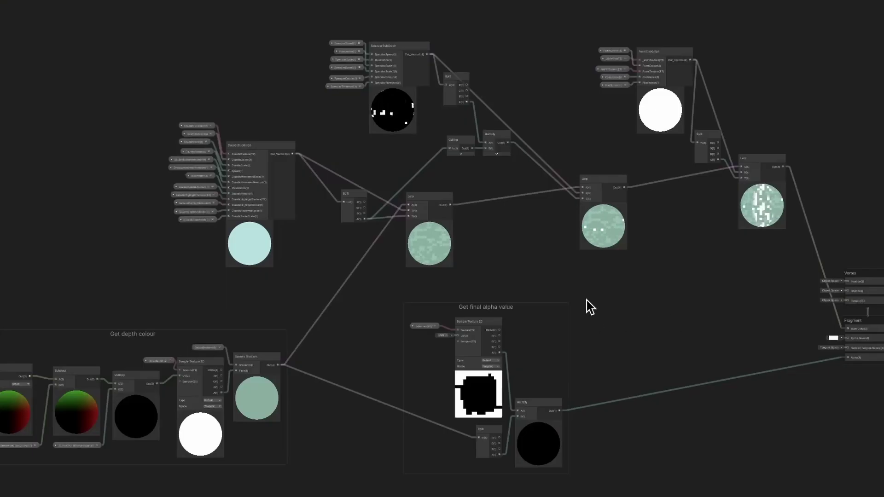
scroll(464, 309, up, 3)
middle_drag(450, 268, 457, 300)
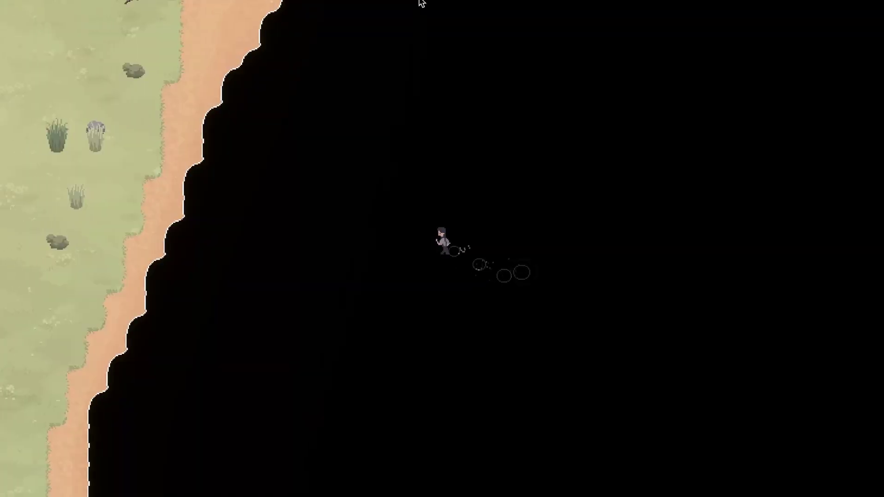
Step: Paint water tiles along the shore and set the first tiling rule's Output to Animation
key(a)
key(a)
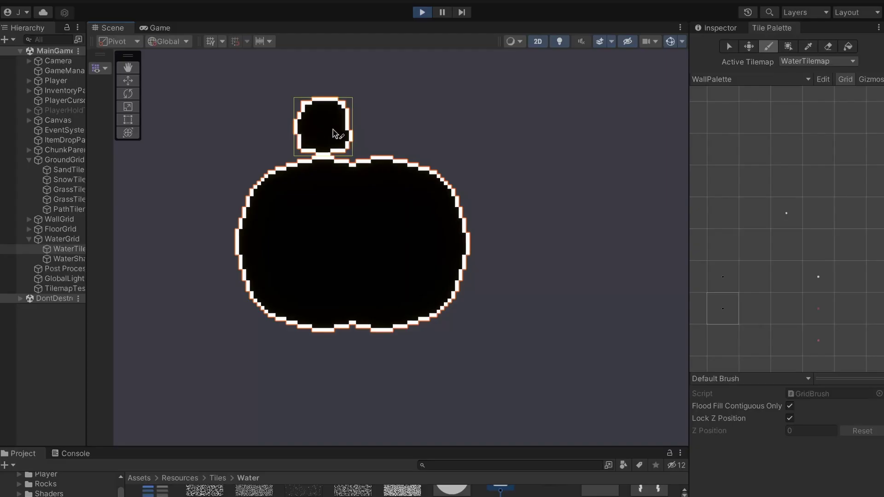
mouse_move(336, 134)
mouse_down()
mouse_move(511, 149)
mouse_move(494, 228)
mouse_move(496, 286)
mouse_up()
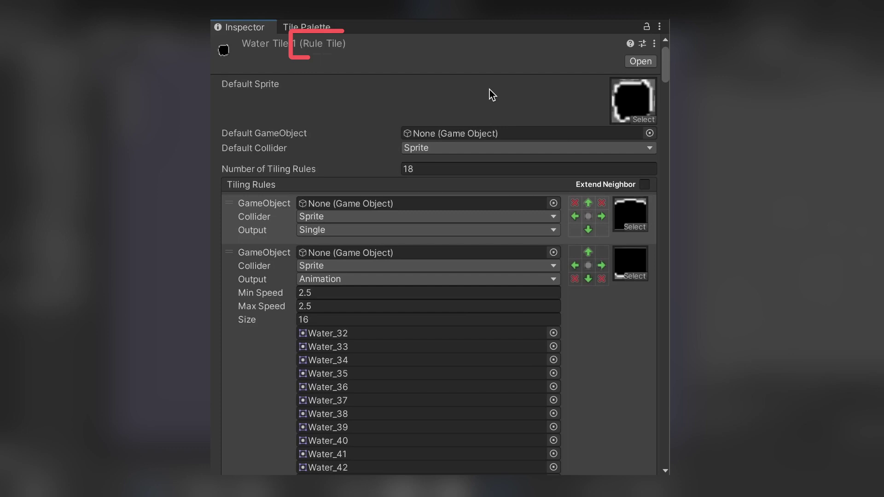
click(485, 231)
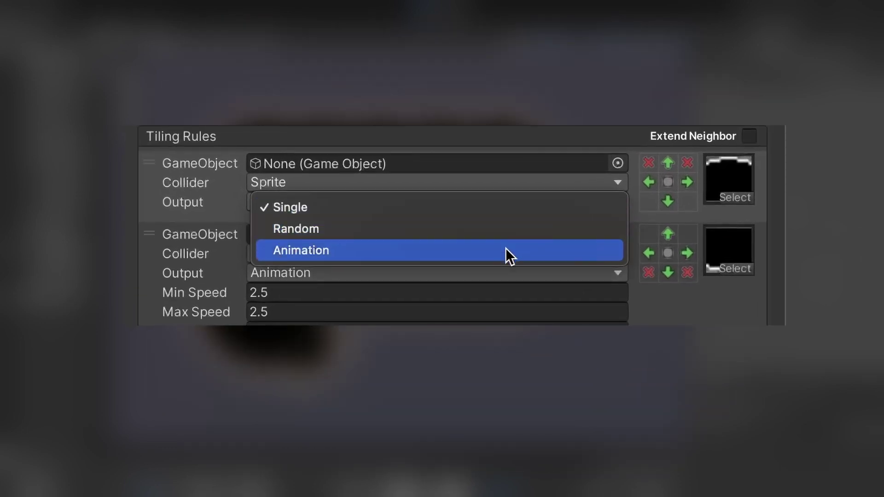
click(505, 250)
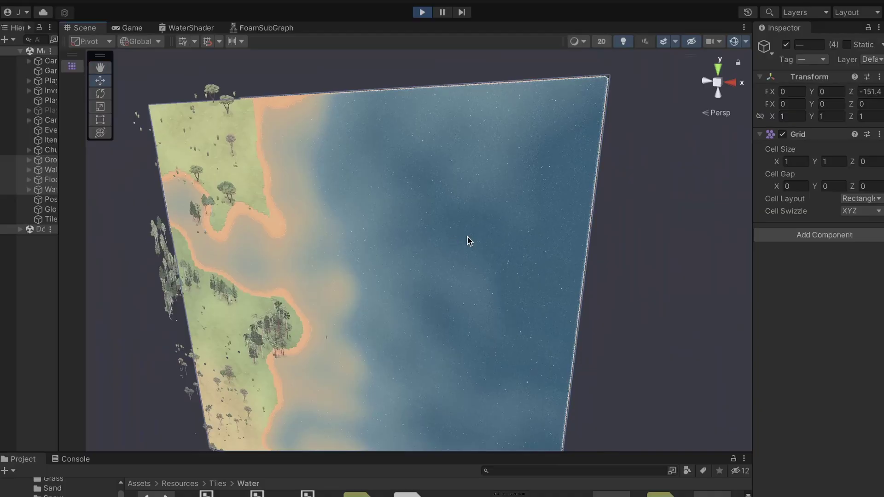
mouse_move(470, 241)
mouse_down()
mouse_move(417, 239)
mouse_move(527, 249)
mouse_move(482, 245)
mouse_up()
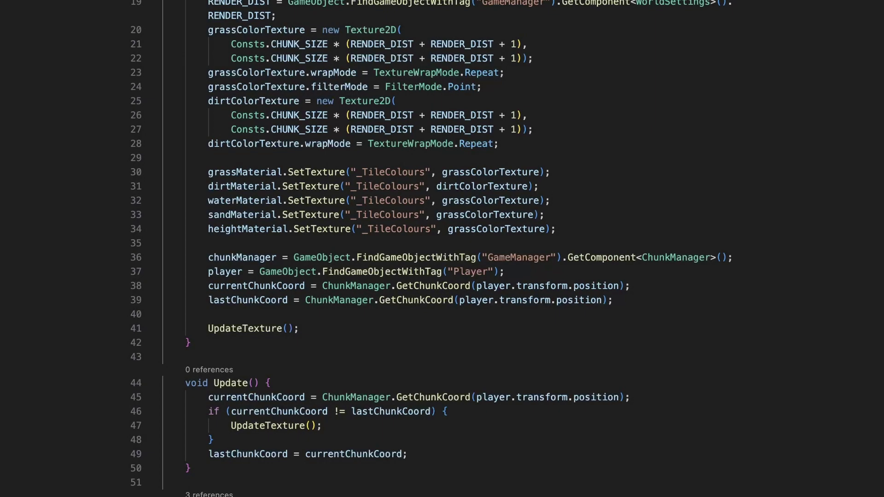
scroll(431, 249, down, 7)
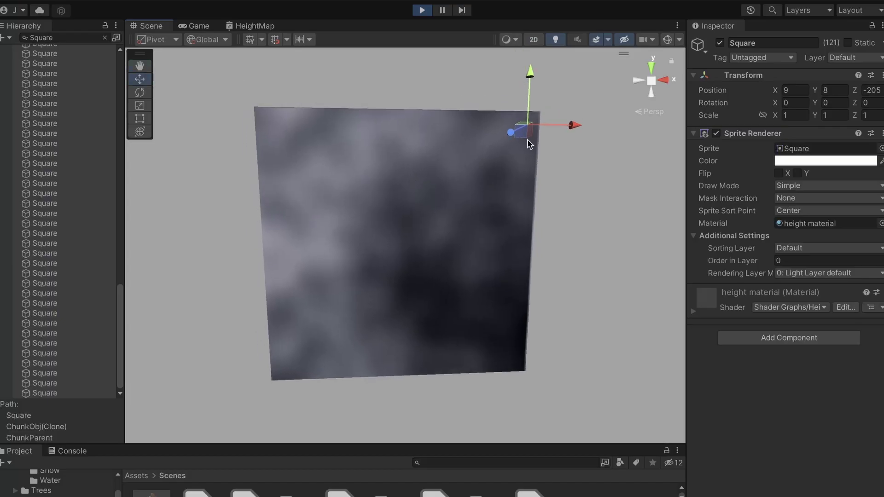
Step: Reposition the squares and add a Vector2 shader property named CurrentWorldTexturePos
drag(522, 132, 552, 168)
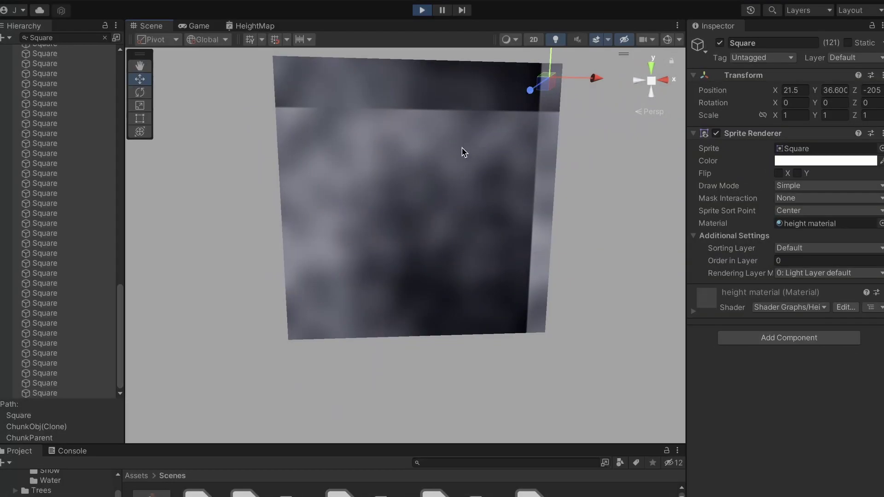
click(463, 152)
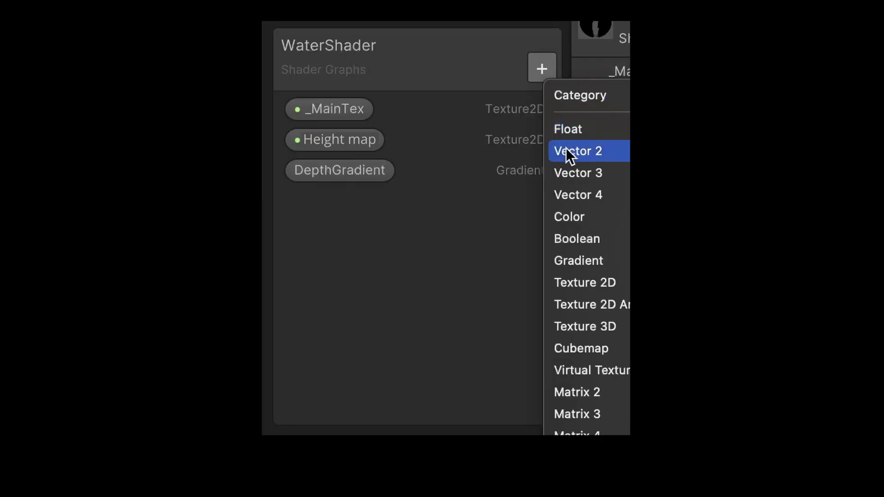
click(567, 149)
text(Cu)
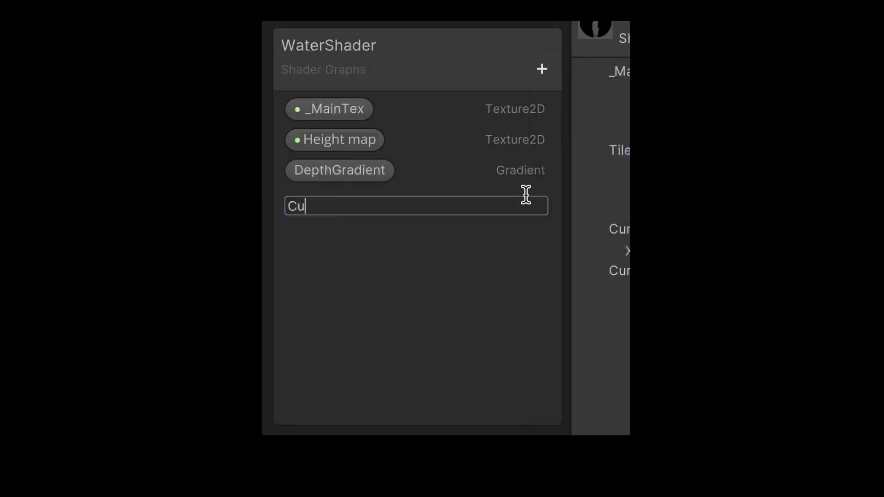
text(rrentWorldTexturePos)
Step: Add a Float shader property named CurrentWorldTextureScale
click(542, 69)
click(558, 126)
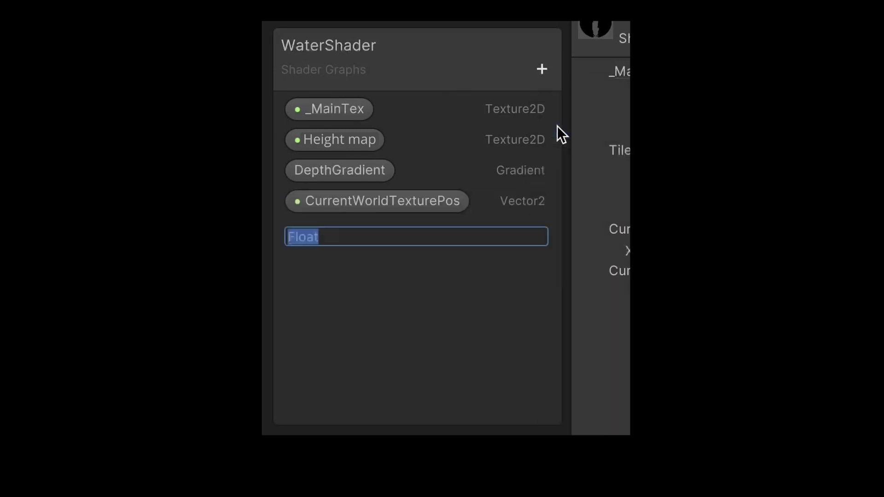
text(CurrentWorldTextureScale)
key(Return)
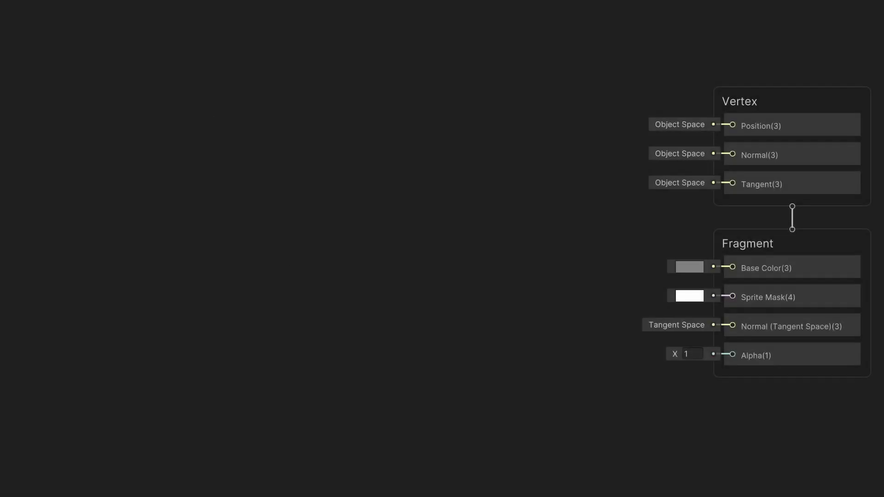
Step: Move the Position node aside and add a Subtract node
key(space)
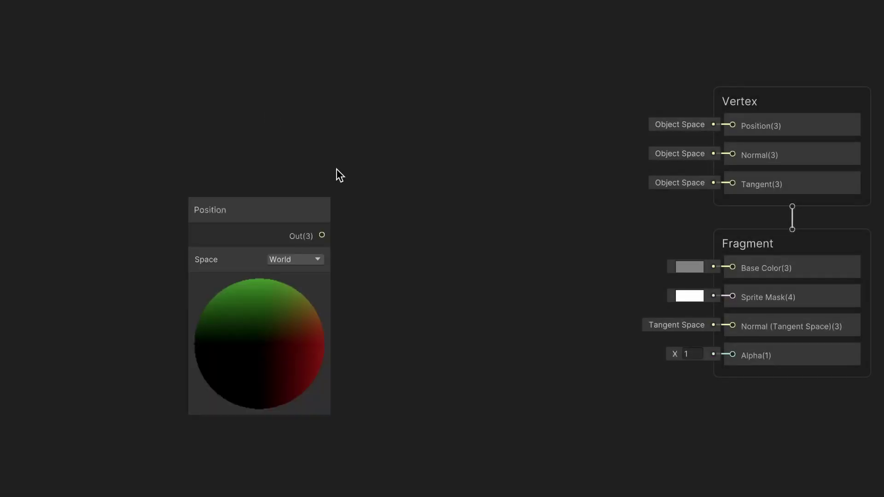
drag(329, 260, 294, 149)
right_click(269, 184)
click(308, 203)
text(sub)
click(319, 167)
Step: Add a CurrentWorldTexturePos node and a Multiply node, wiring Subtract into Multiply A
right_click(199, 349)
click(234, 358)
text(cu)
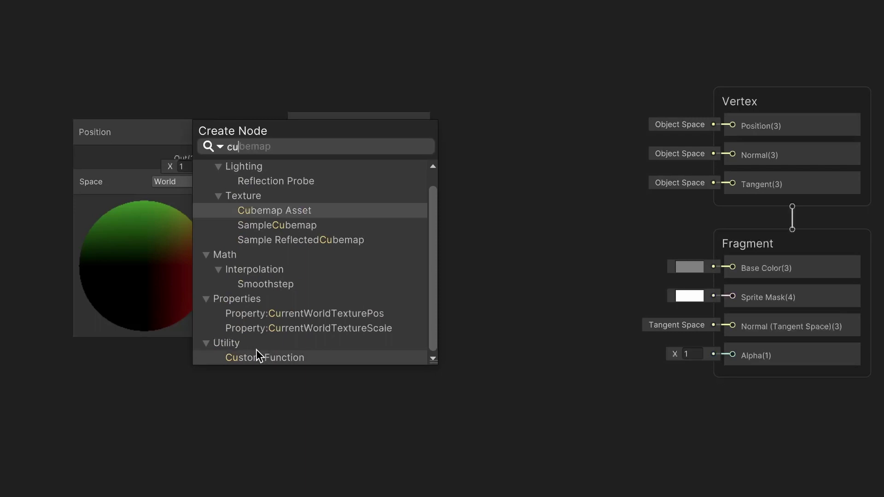
text(rr)
click(329, 181)
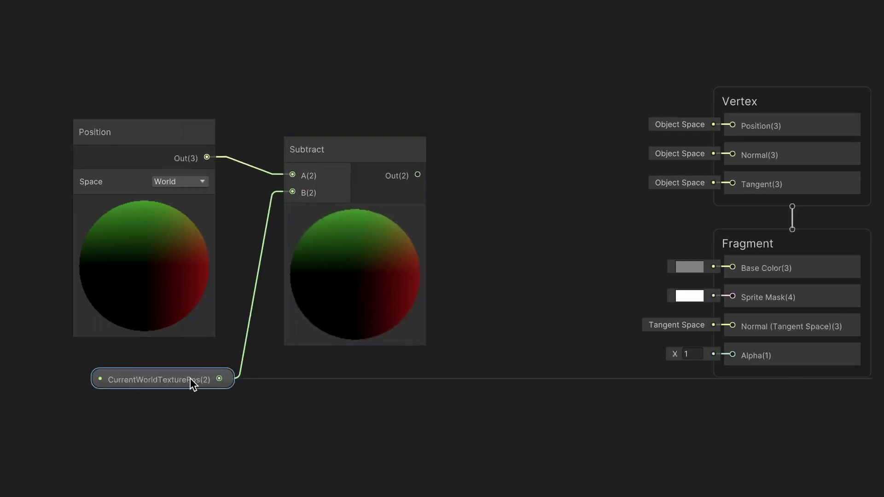
right_click(454, 222)
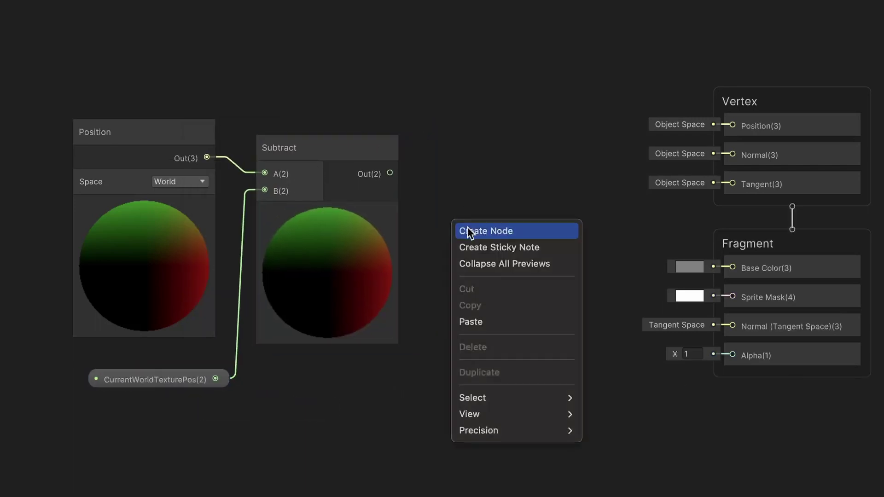
click(467, 230)
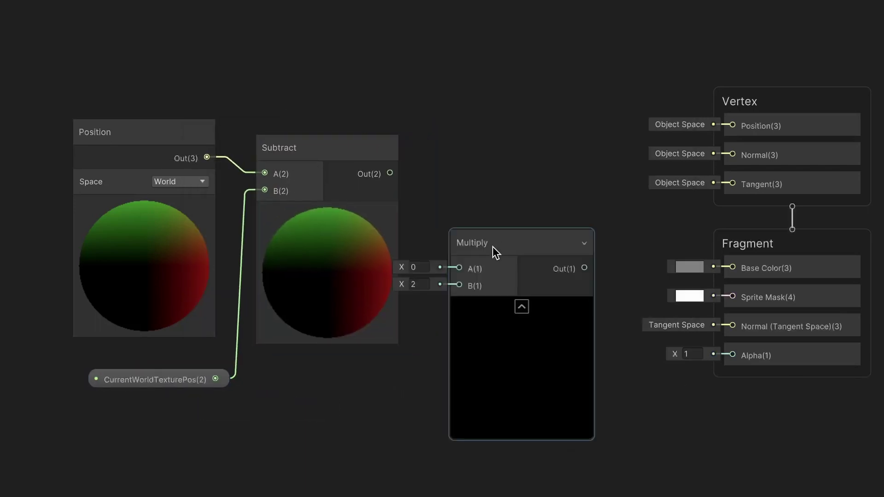
drag(491, 250, 501, 166)
drag(390, 172, 469, 184)
Step: Search nodes for 'cu', then add a Sample Gradient node
right_click(472, 368)
click(474, 375)
text(cu)
click(504, 339)
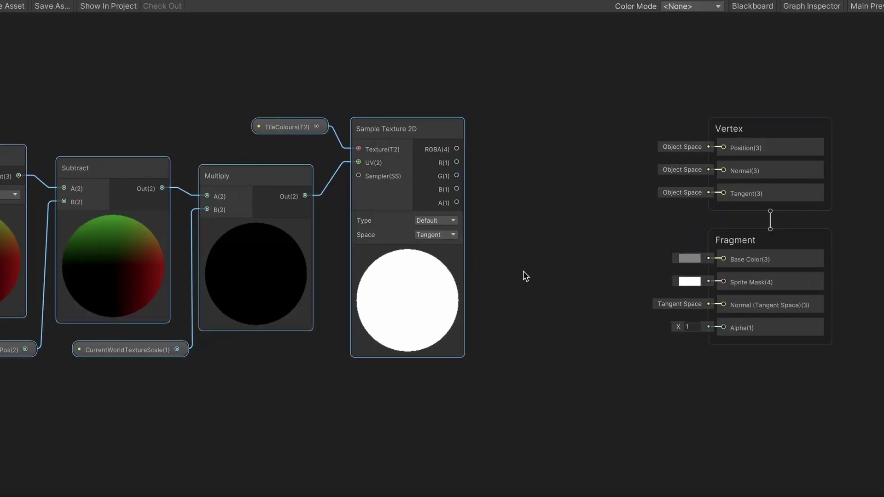
key(space)
text(sam)
click(586, 113)
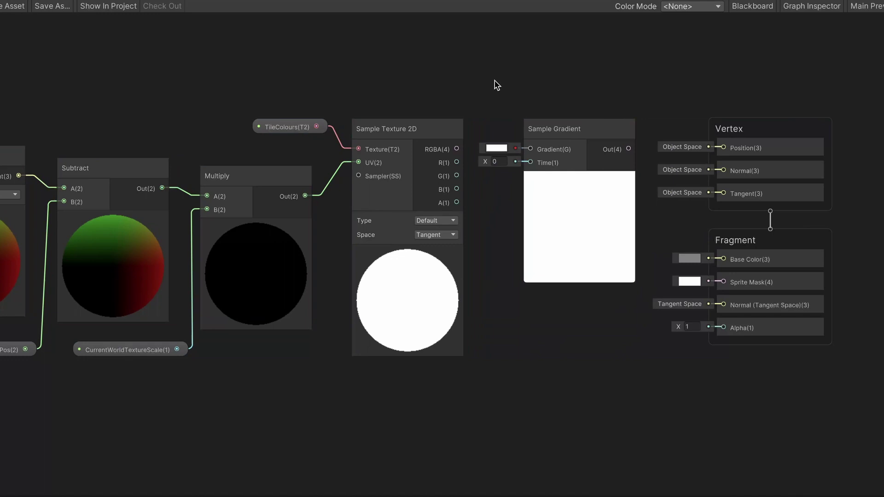
Step: Feed DepthGradient into Sample Gradient, driven by the texture alpha, and output it to Base Color
key(space)
click(534, 133)
drag(534, 139, 531, 148)
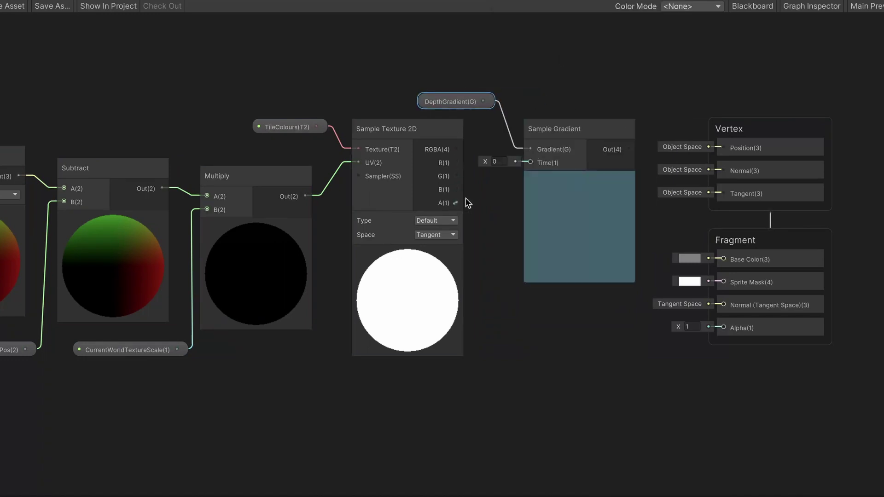
drag(455, 203, 531, 162)
middle_drag(595, 74, 474, 71)
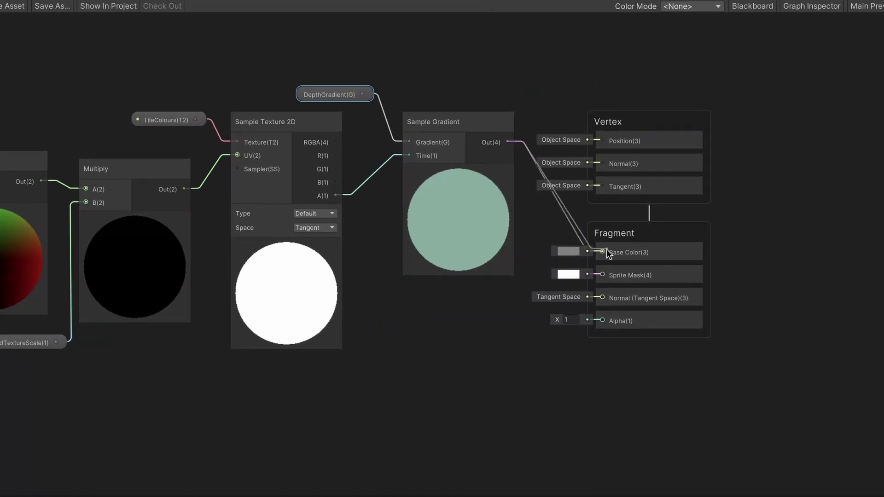
drag(649, 123, 734, 87)
Step: Shift a DepthGradient colour key and group the depth colour nodes
click(752, 5)
click(811, 6)
click(813, 360)
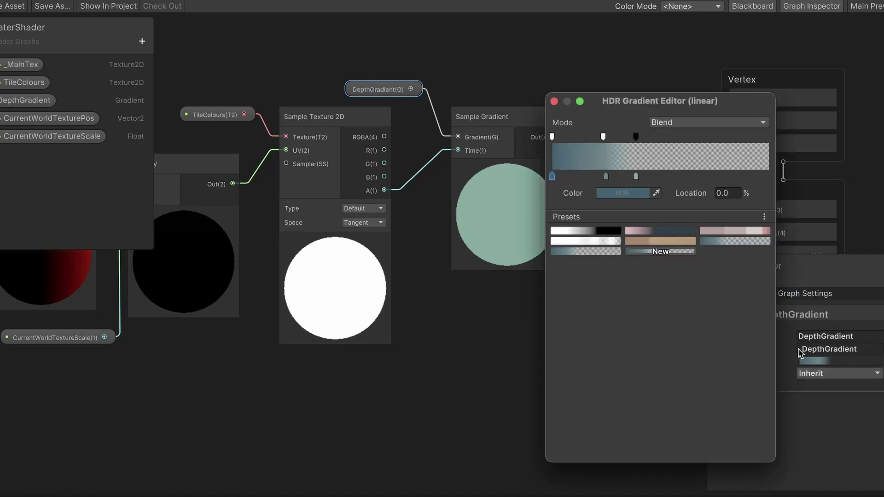
drag(606, 177, 640, 176)
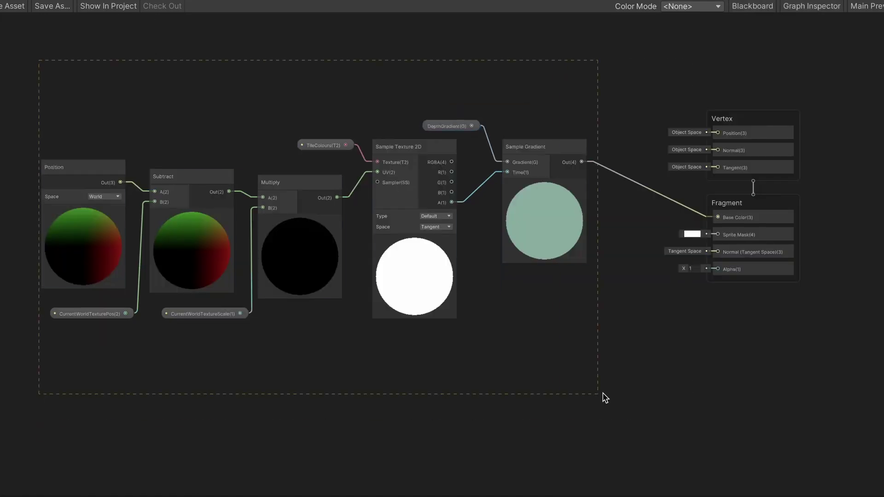
drag(603, 393, 603, 393)
key(ctrl+g)
Step: Name the group 'Get Depth Colour', save the shader, and test by walking through the water
text(Get Depth Colour)
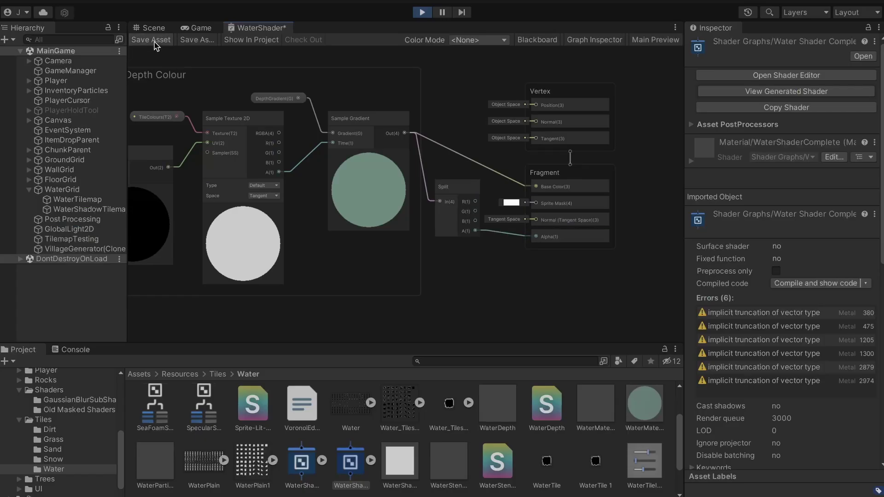
click(150, 28)
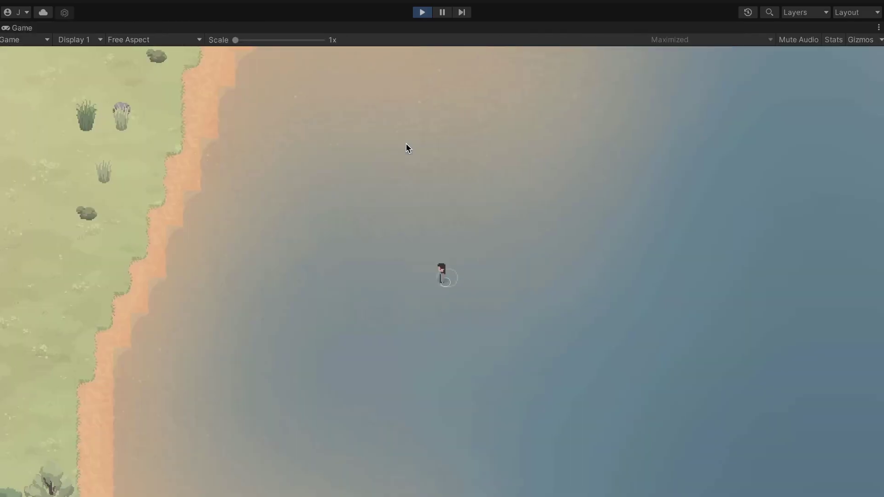
key(Right)
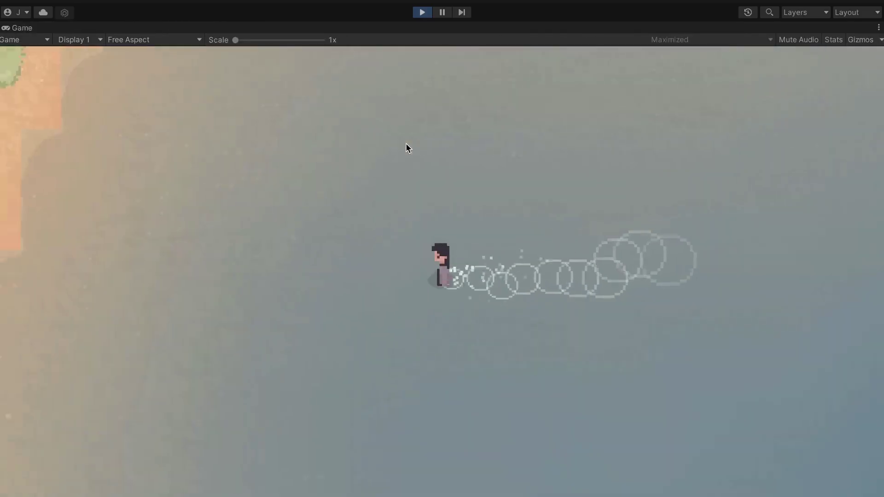
key(Left)
key(Down)
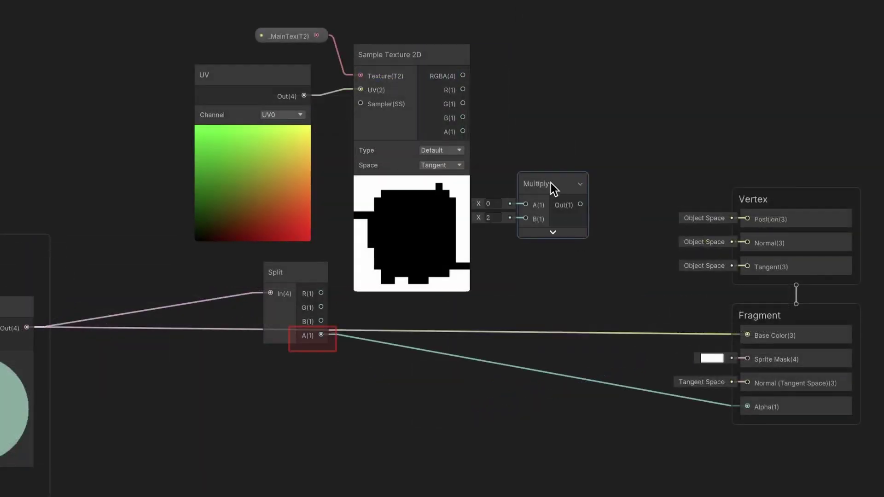
drag(550, 184, 750, 406)
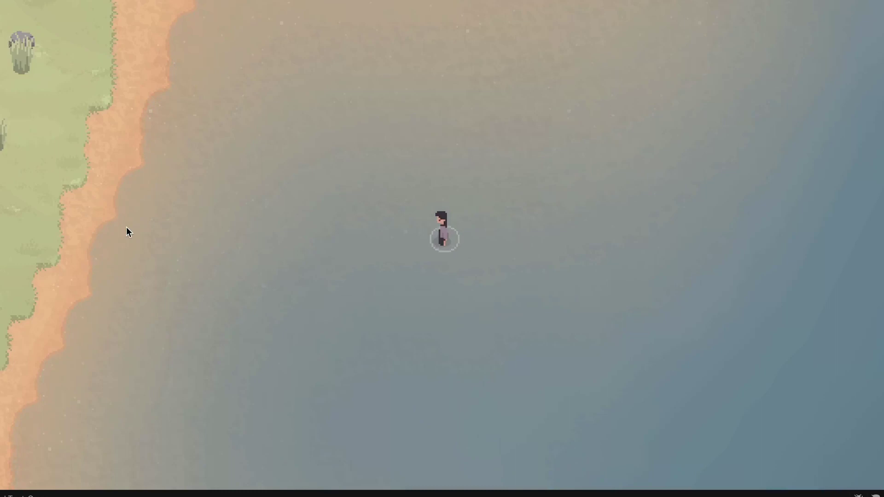
key(a)
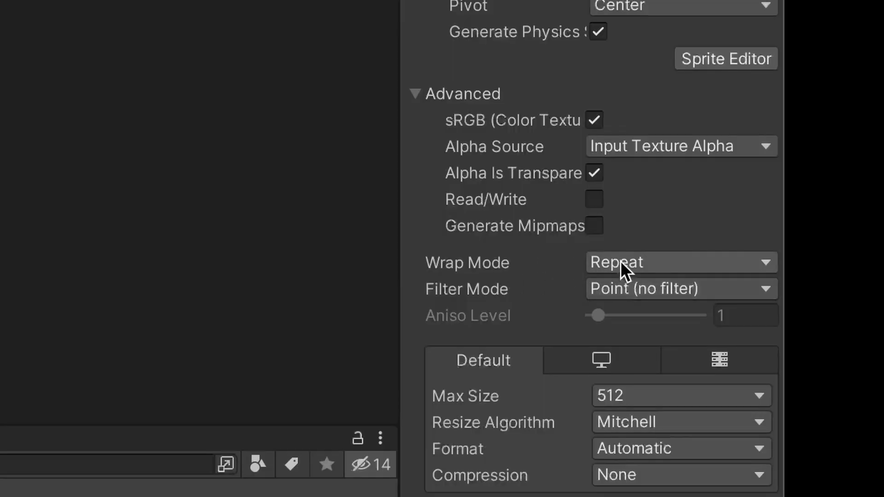
Step: Open the texture's Wrap Mode options in the Advanced import settings
click(620, 263)
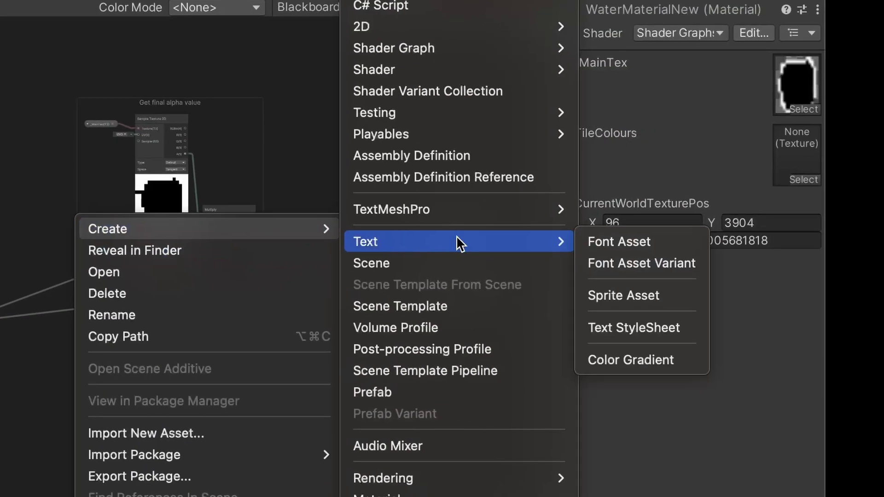
Step: Add a Multiply node and a Color property CausticColour, placed beside the Multiply
mouse_move(457, 242)
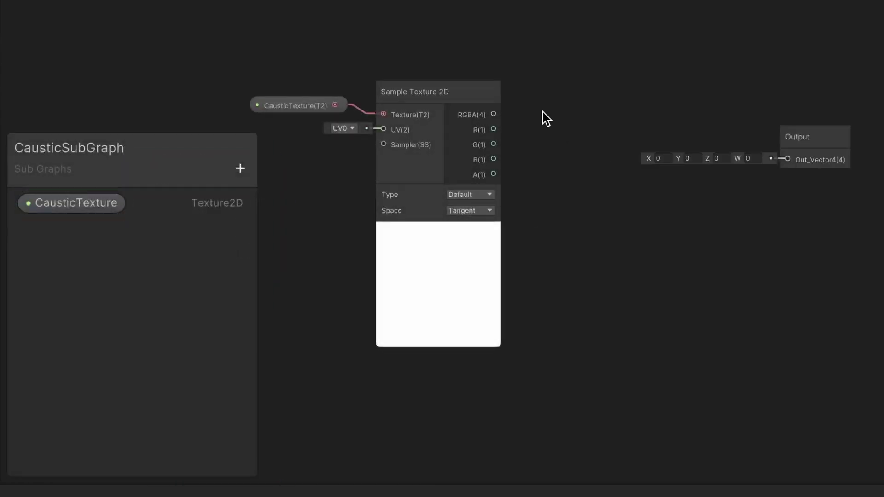
key(space)
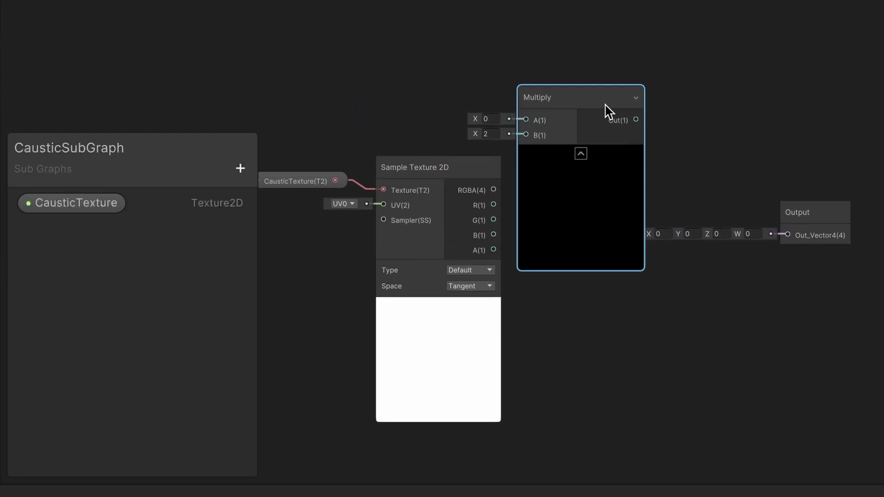
click(240, 168)
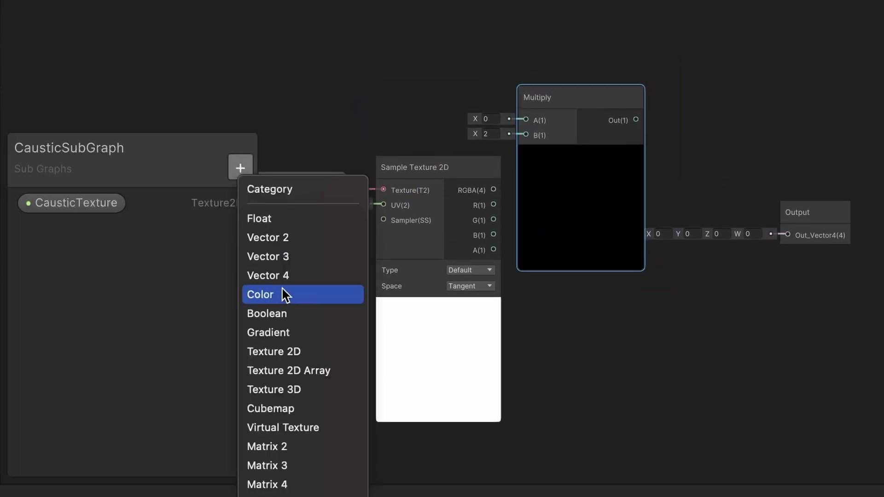
click(286, 295)
text(CausticColour)
key(Return)
drag(299, 223, 468, 102)
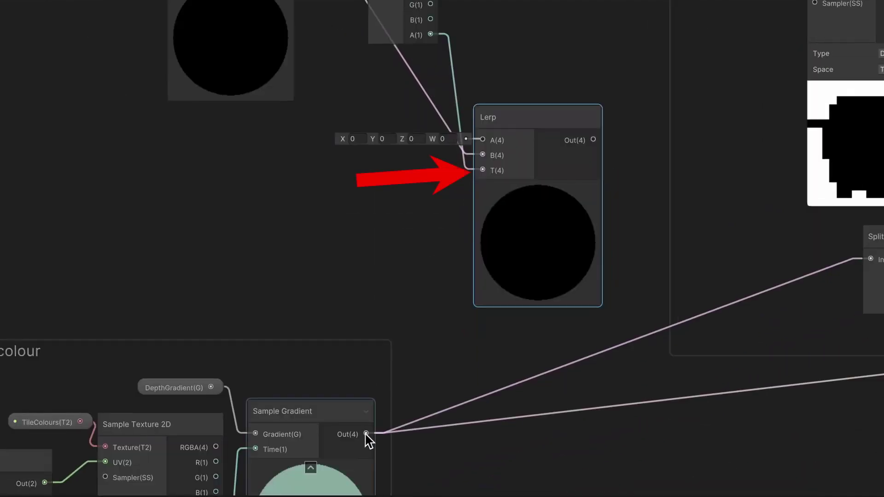
Step: Wire the colours into the Lerp node and run the game to preview the caustics
drag(366, 430, 482, 167)
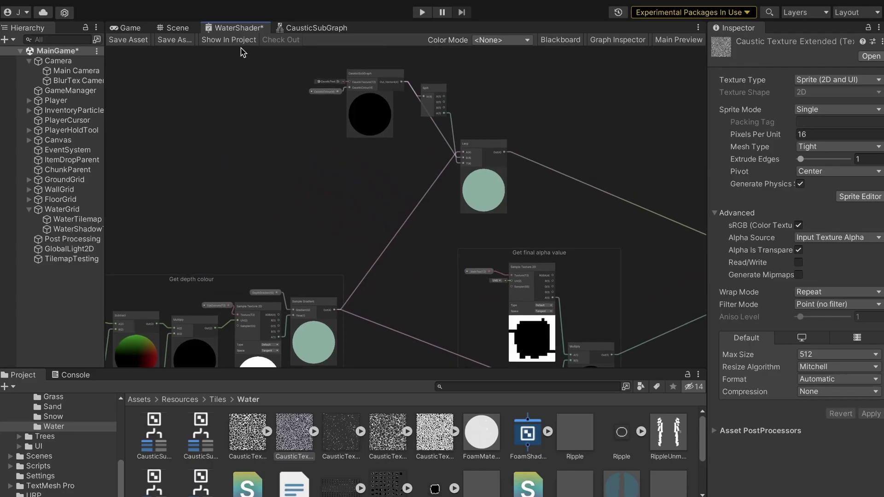
click(422, 12)
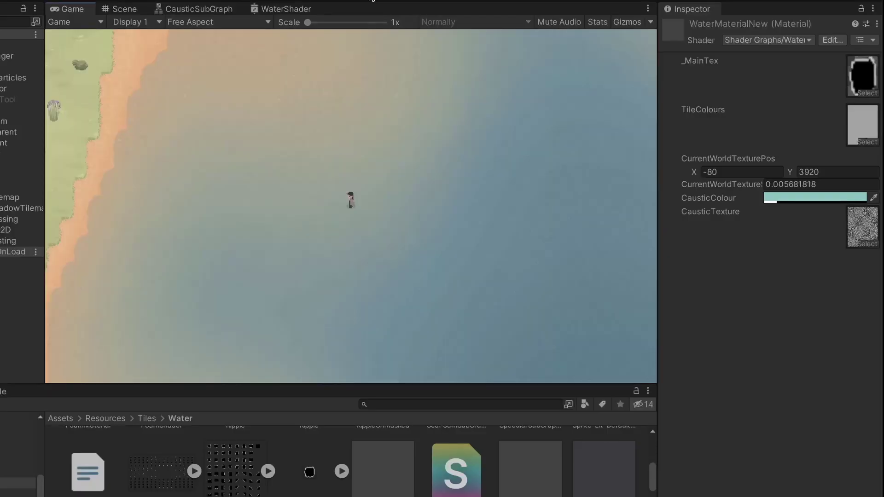
Step: Drain the CausticColour to a faint grey by removing its saturation in the colour picker
click(811, 197)
mouse_move(797, 282)
mouse_down()
mouse_move(791, 312)
mouse_move(757, 277)
mouse_up()
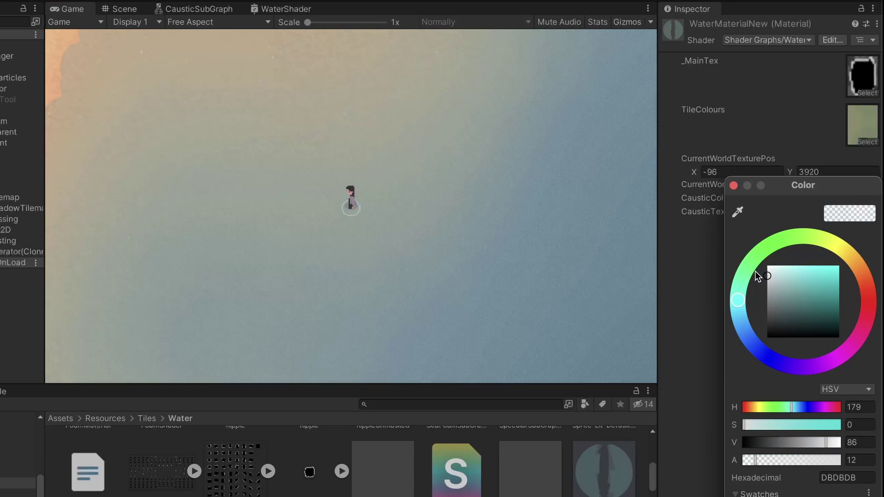
click(733, 187)
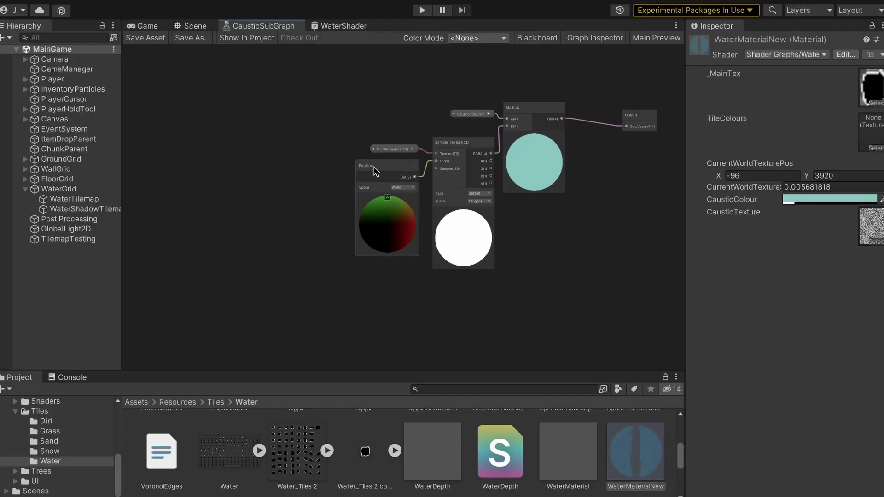
Step: Add a Multiply node beside the Position node in the caustic sub graph
drag(375, 171, 221, 166)
right_click(354, 199)
click(382, 203)
text(mul)
click(416, 89)
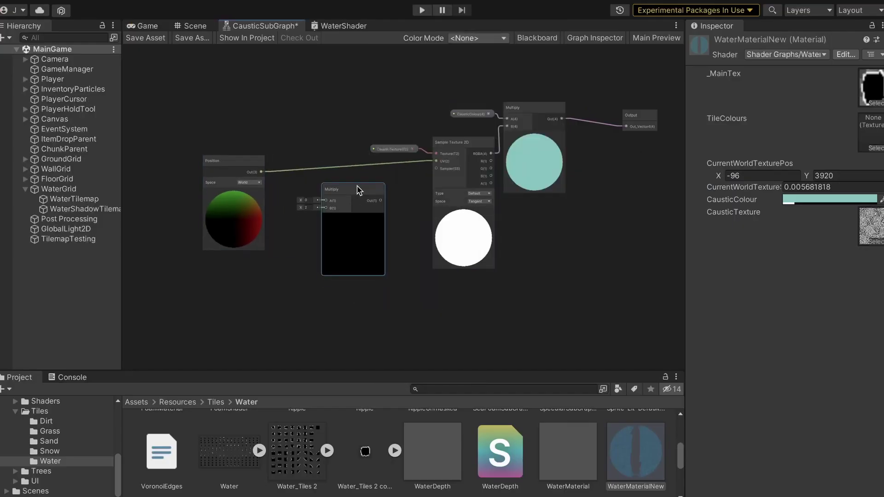
Step: Create a Float property CausticScale and wire Position × CausticScale into the texture UV
click(543, 42)
click(280, 163)
click(298, 194)
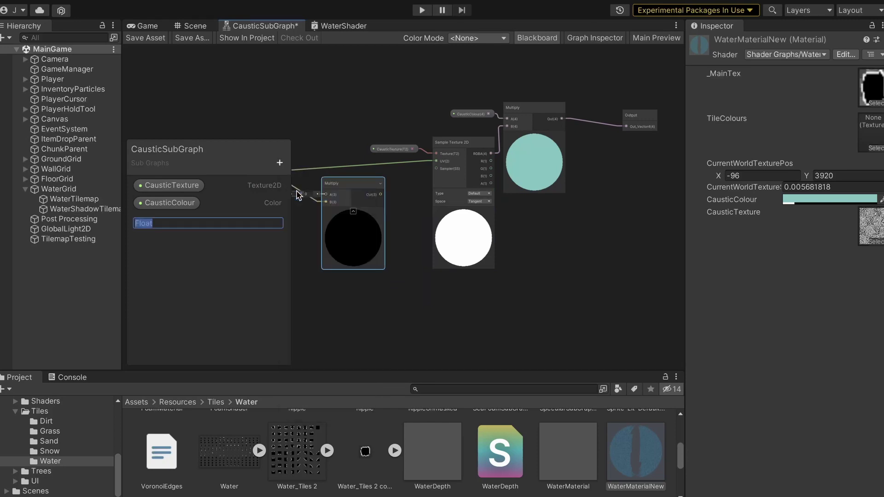
text(CausticScale)
key(Return)
scroll(549, 223, up, 3)
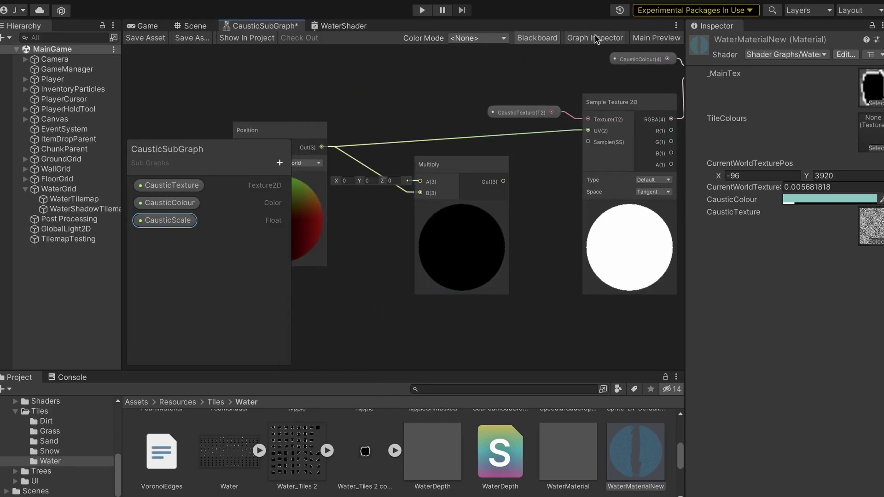
click(595, 38)
click(616, 37)
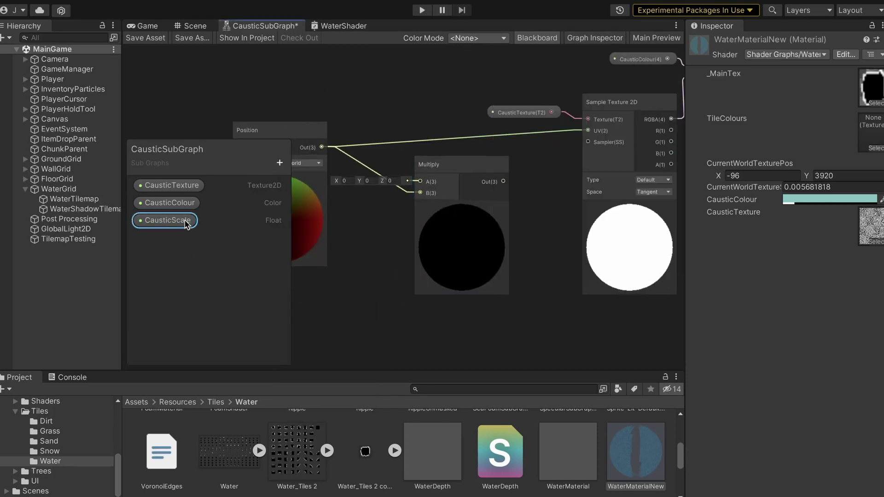
drag(414, 91, 466, 138)
drag(363, 113, 285, 129)
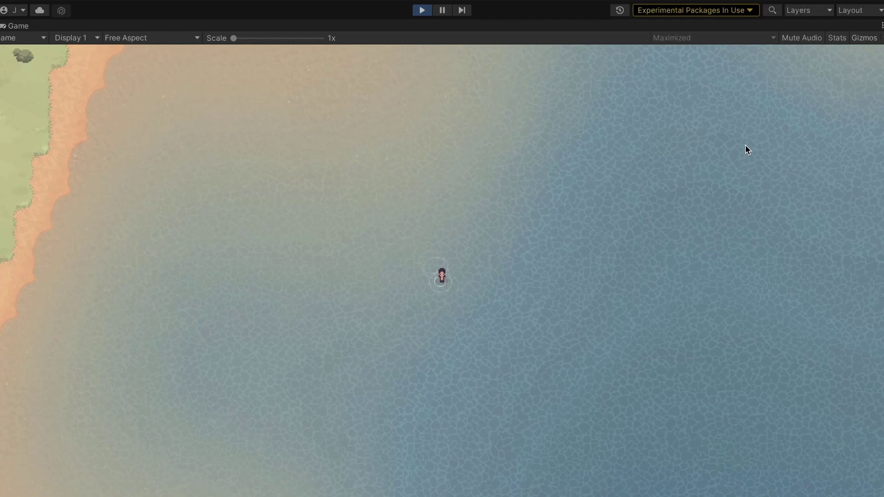
Step: Back in the full editor layout, swing the CausticColour hue toward red, then back to cyan
key(shift+space)
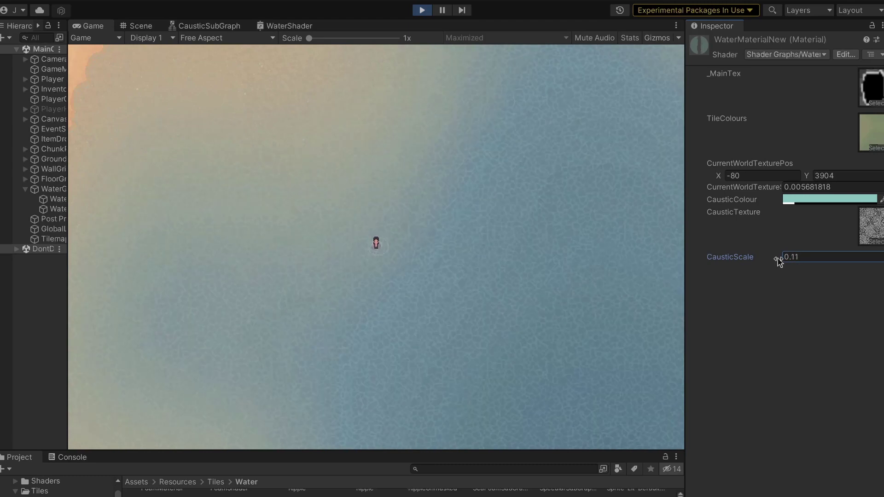
click(829, 199)
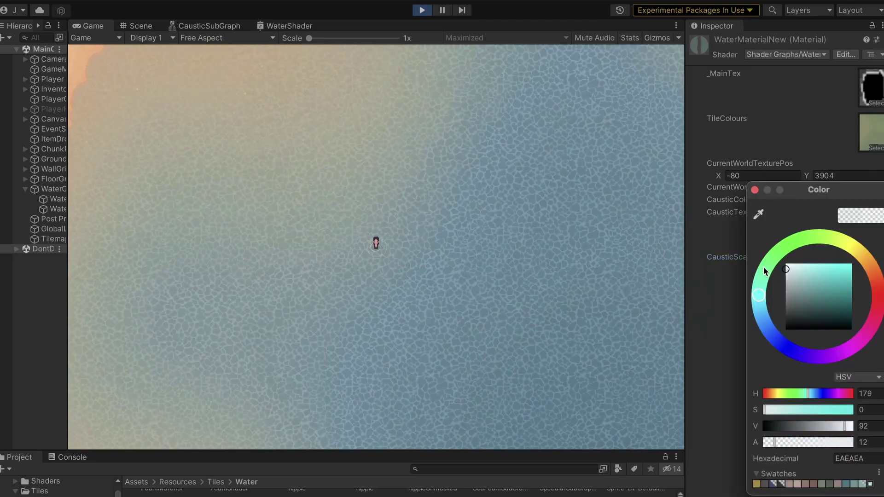
drag(762, 276, 875, 297)
drag(853, 256, 785, 326)
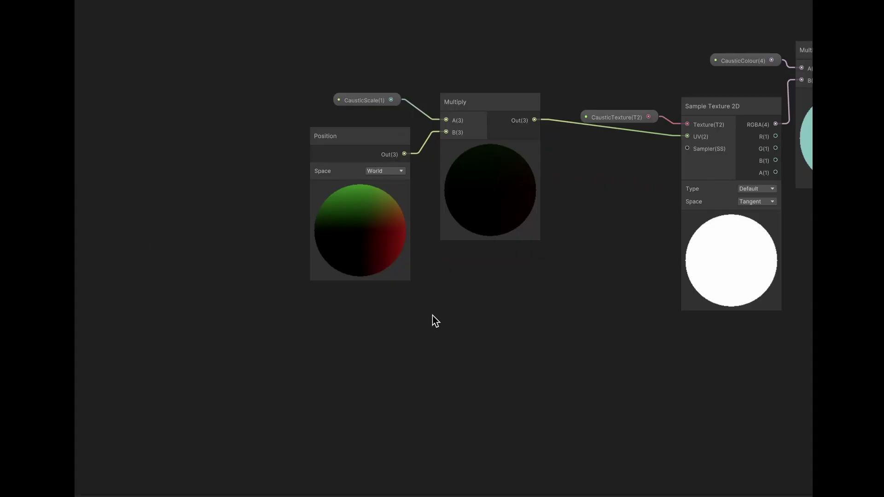
Step: Add a Gradient Noise node and feed it the time-offset position from the Add node
right_click(432, 317)
click(463, 333)
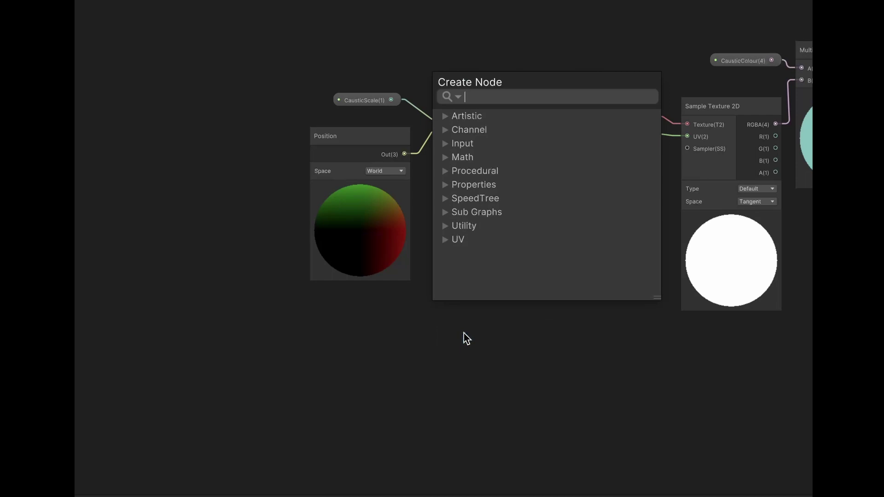
text(grad)
click(506, 211)
drag(446, 310, 482, 294)
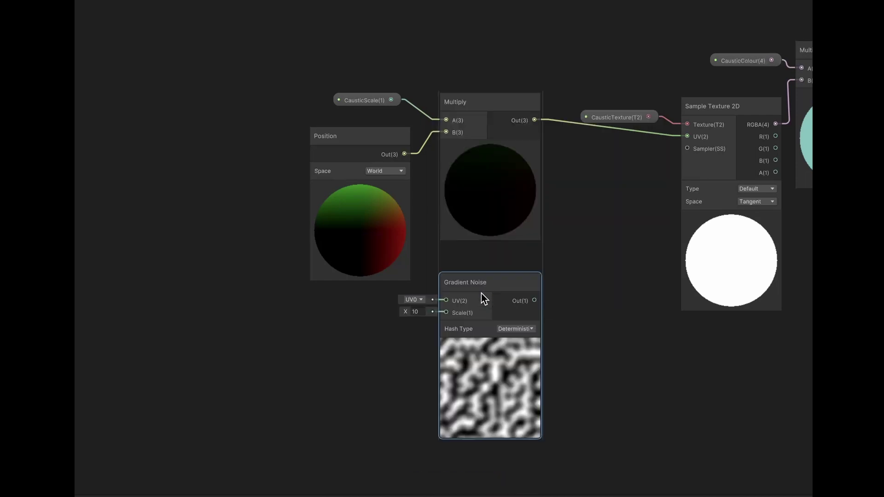
click(354, 136)
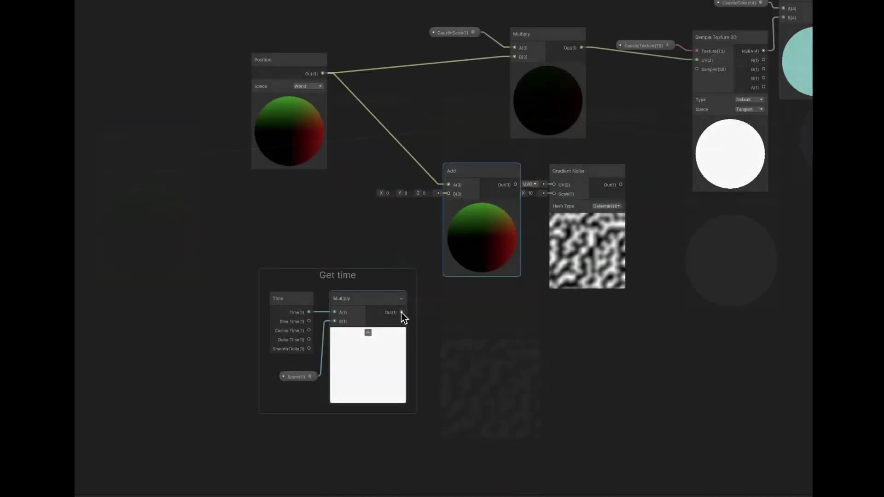
drag(404, 312, 451, 195)
drag(347, 276, 297, 268)
drag(477, 170, 461, 193)
scroll(571, 230, up, 3)
click(493, 174)
scroll(454, 309, down, 2)
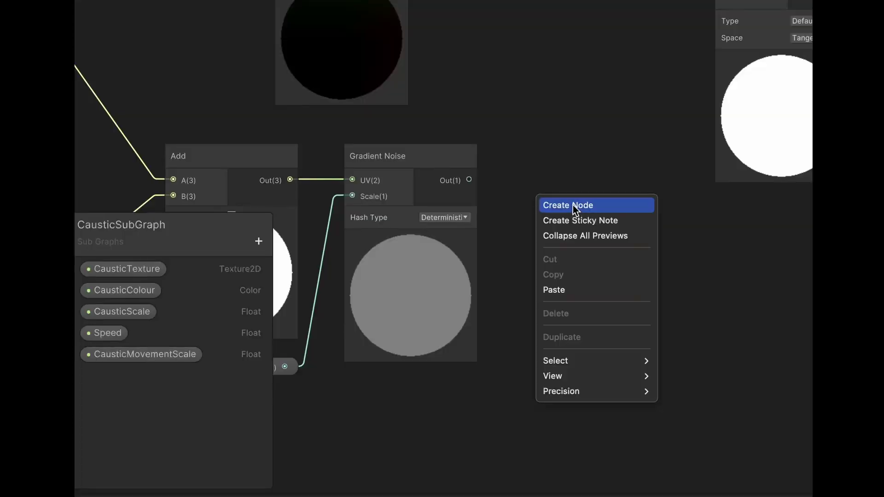
Step: Add a Blend node taking the scaled position as base and Gradient Noise as blend
click(574, 206)
text(ble)
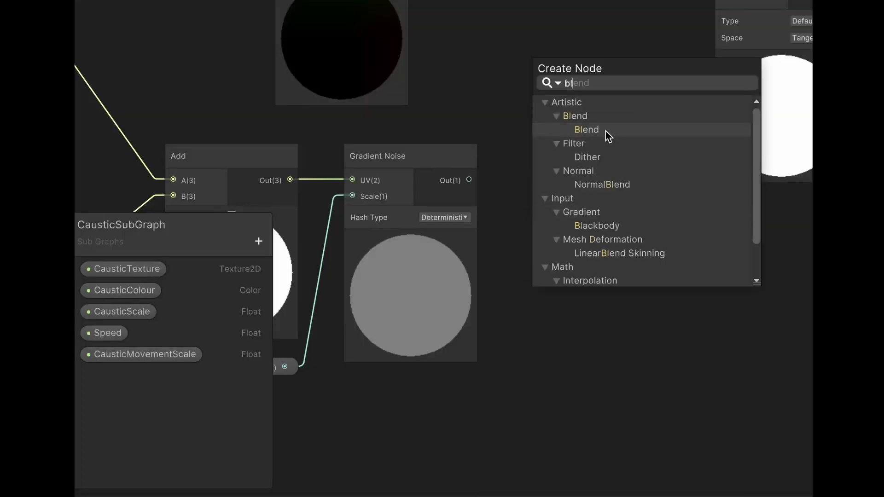
click(605, 134)
scroll(439, 64, down, 1)
drag(439, 65, 526, 157)
drag(483, 224, 528, 168)
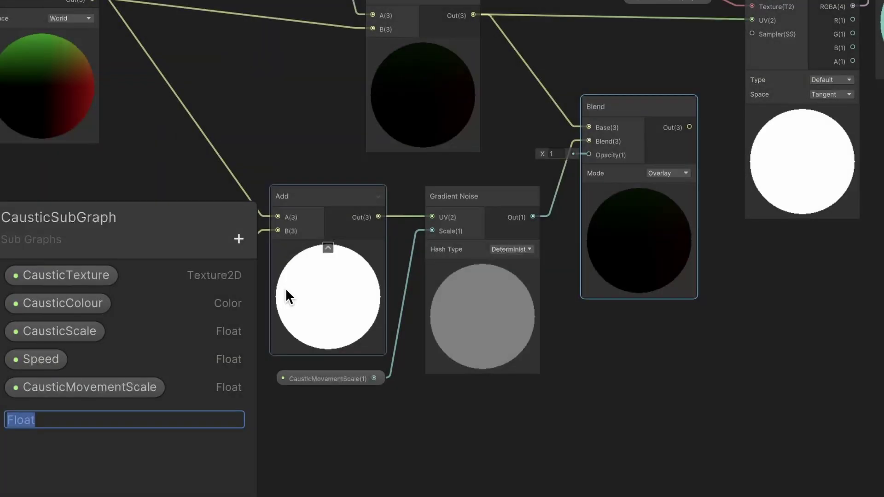
Step: Create a CausticMovementAmount property and connect it to the Blend opacity
text(tAmount)
key(Return)
drag(92, 416, 483, 399)
drag(593, 145, 610, 212)
drag(538, 397, 605, 223)
scroll(604, 248, up, 2)
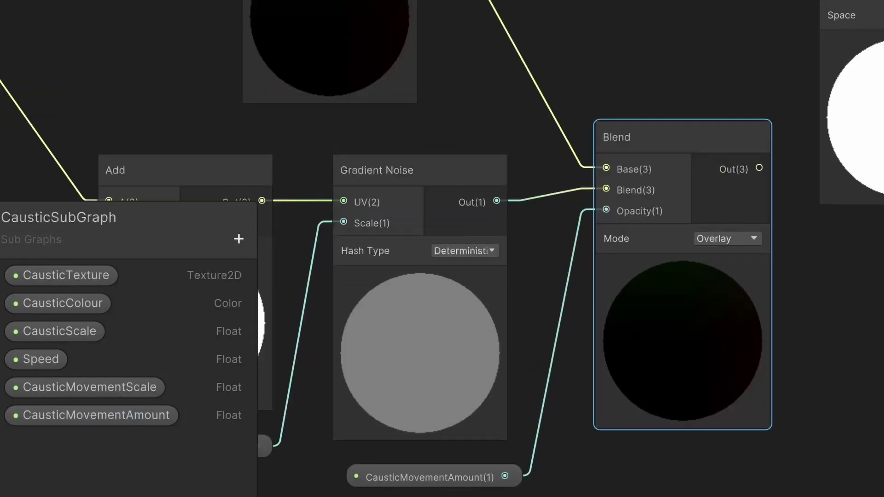
Step: Set CausticMovementScale's default value to 1.6
click(138, 383)
click(833, 75)
text(1.6)
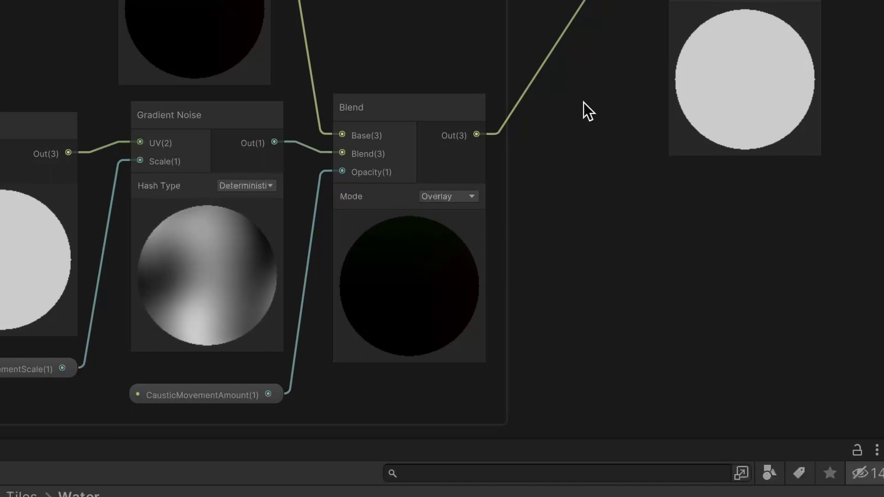
Step: Switch Blend to Overlay, title the group 'Get shifted coords using perlin noise', and feed it into the texture UV
click(470, 195)
click(479, 212)
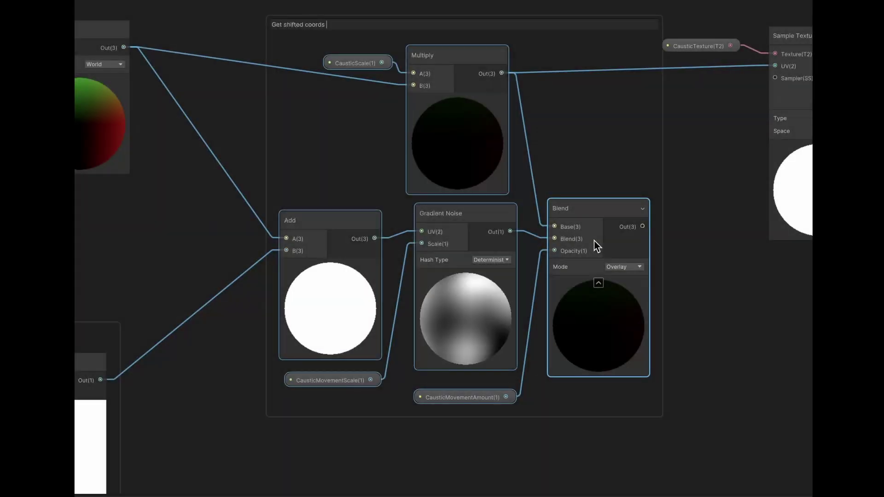
key(Return)
drag(497, 239, 630, 78)
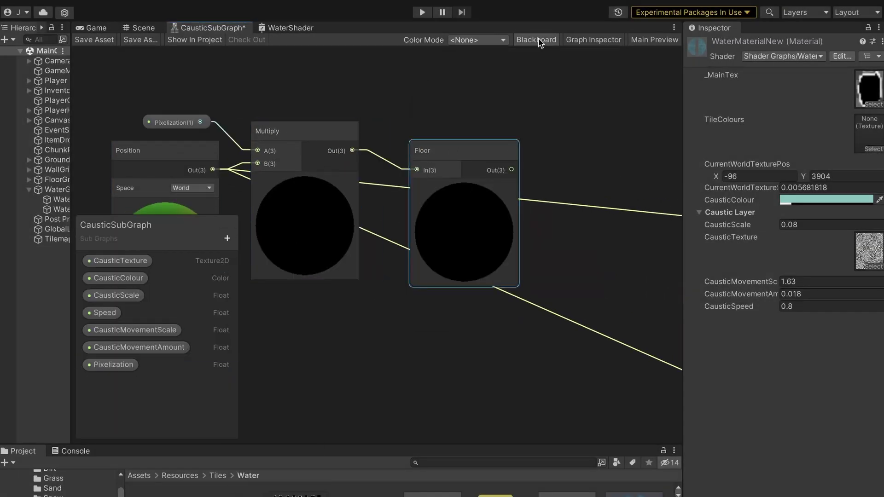
Step: Set the Pixelization value to 16 after scrubbing it down
click(536, 40)
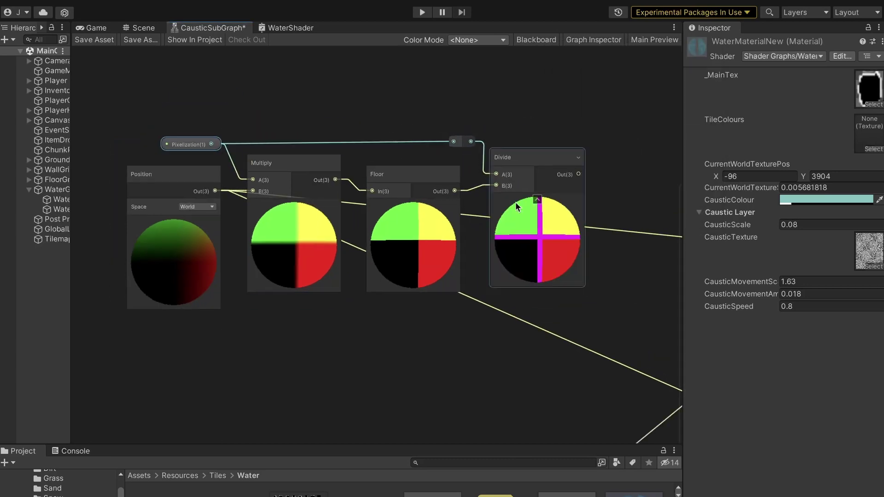
scroll(502, 165, down, 2)
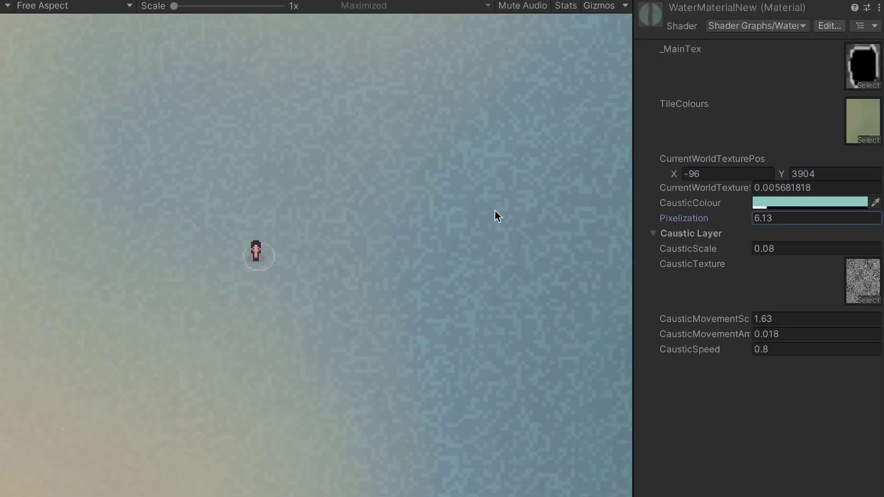
drag(742, 219, 576, 233)
click(789, 218)
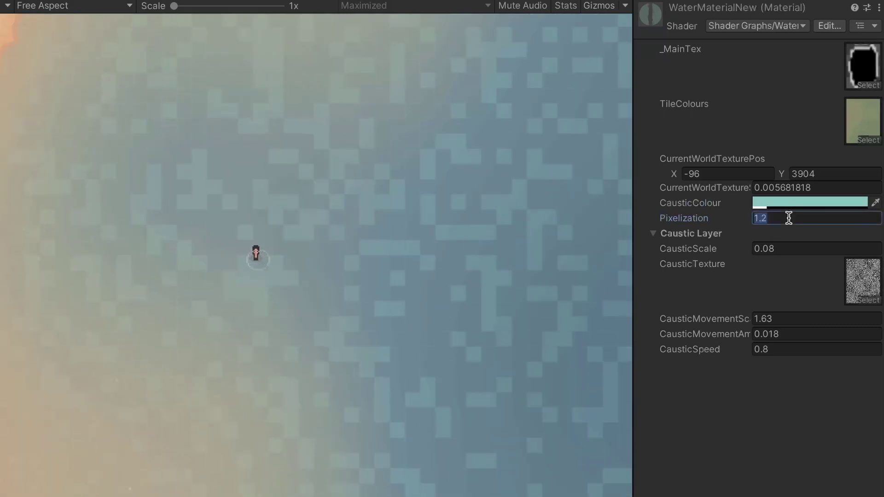
text(16)
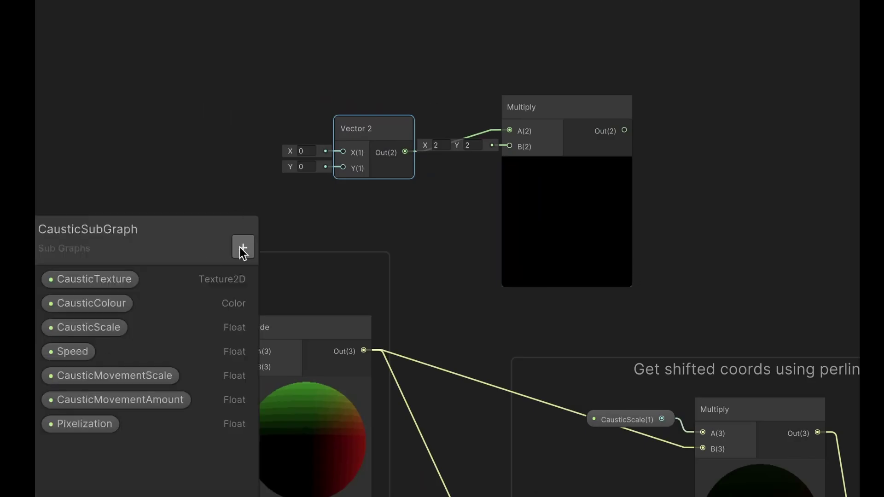
Step: Add a Float property SquashAmount with a default value of 1.6
click(240, 247)
click(270, 298)
text(S)
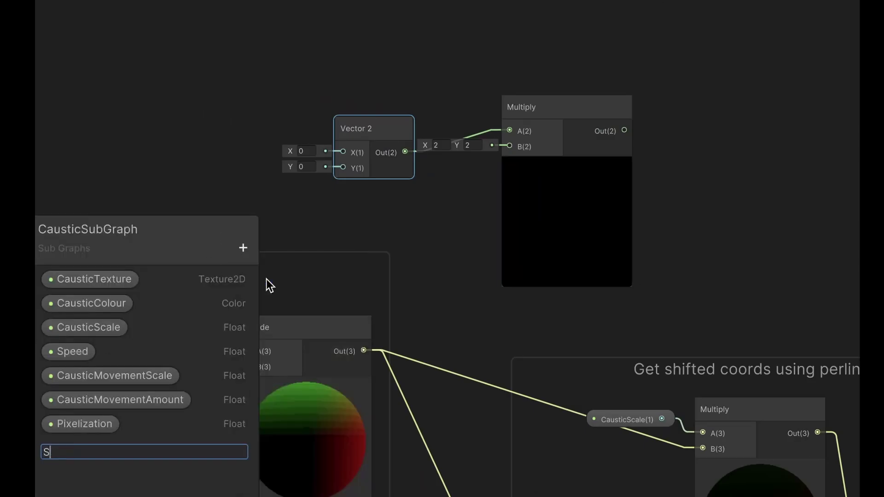
text(quashAmount)
key(Return)
click(50, 447)
click(771, 114)
text(1.6)
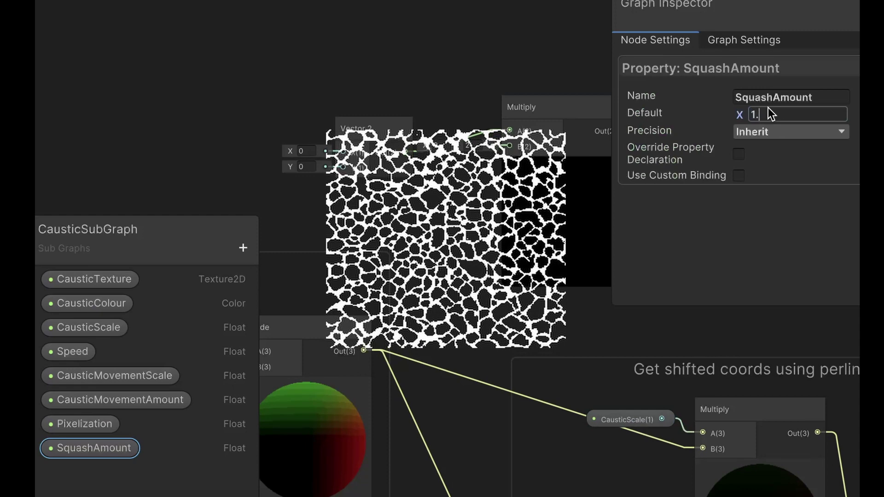
Step: Wire SquashAmount into Vector 2's Y with X set to 1, arranging the Vector 2 and Multiply nodes
drag(76, 455, 256, 170)
text(1)
click(442, 82)
drag(574, 107, 509, 156)
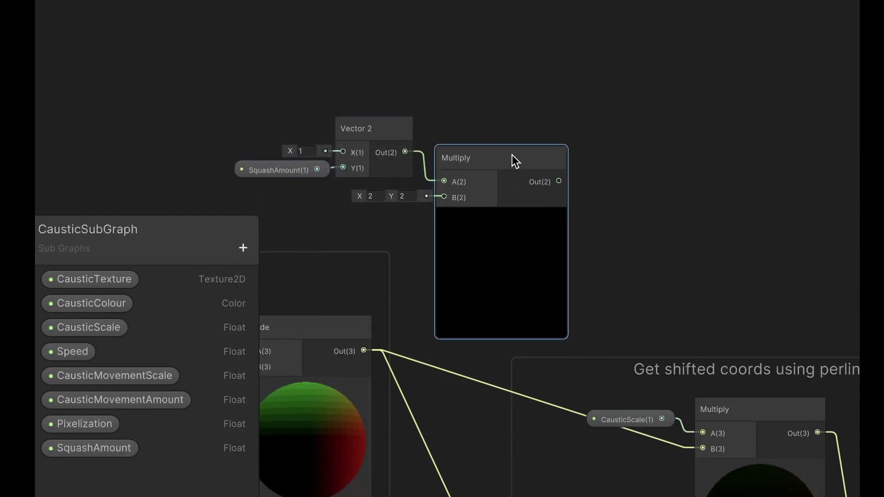
scroll(509, 156, down, 3)
drag(634, 99, 509, 161)
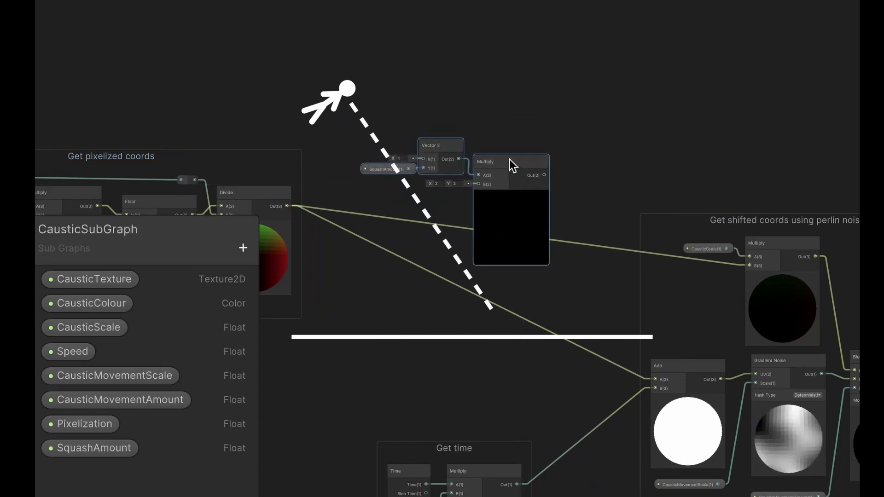
scroll(510, 161, up, 1)
Step: Multiply Divide's output by the Vector 2, title the group 'Squash', and edit the squash value
click(251, 211)
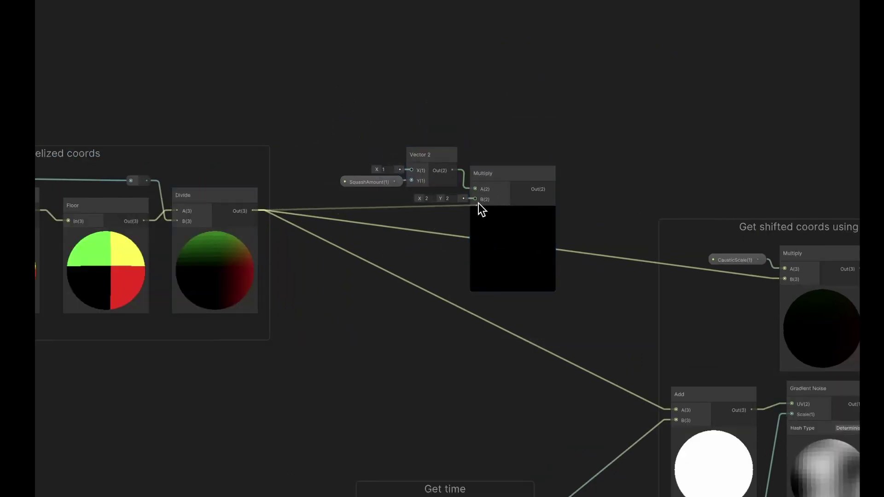
drag(479, 203, 480, 199)
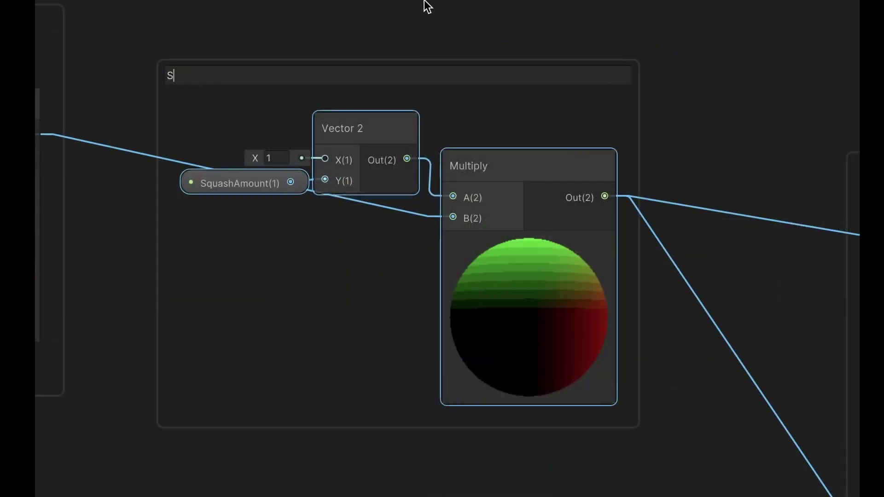
text(Squash)
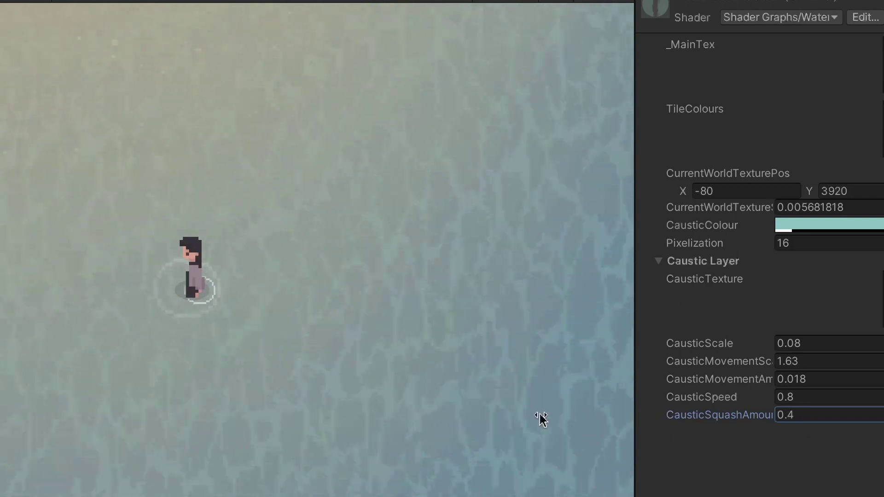
text(2)
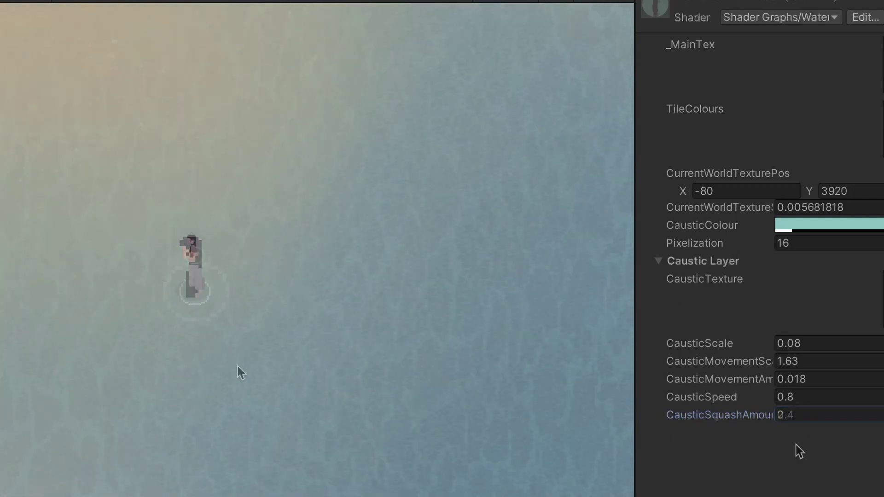
click(827, 415)
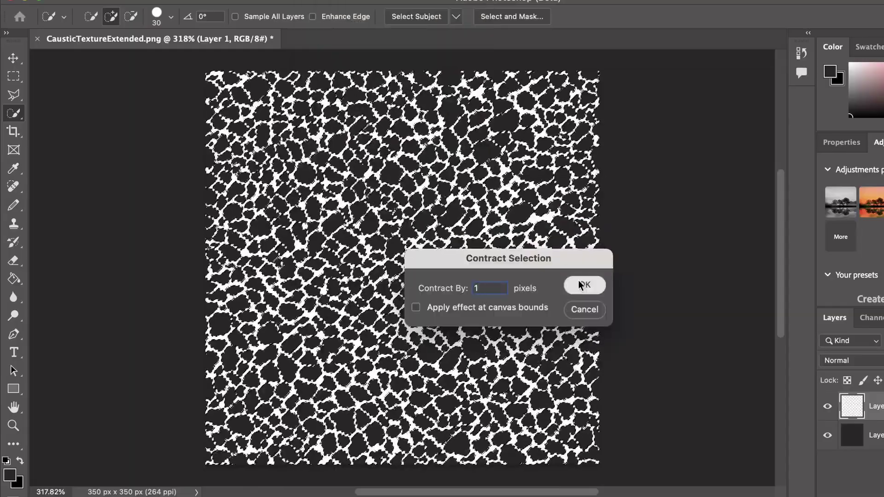
Step: Contract the selection by 1 pixel, twice
click(586, 284)
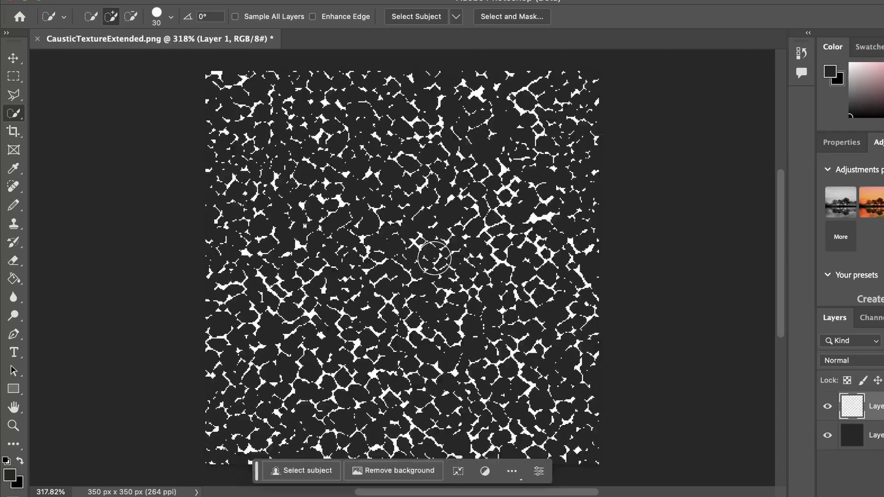
click(355, 0)
mouse_move(331, 188)
click(517, 227)
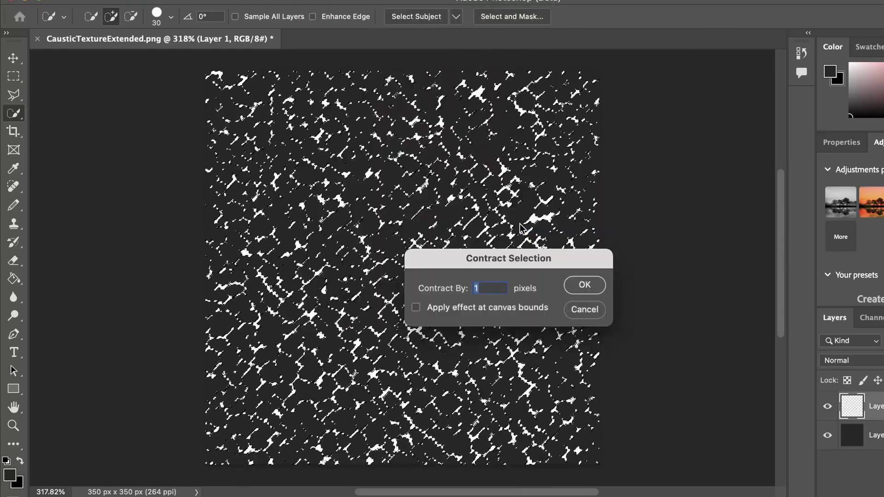
click(584, 284)
Step: Invert the selection, delete everything outside the contracted shapes, and deselect
click(373, 469)
key(Delete)
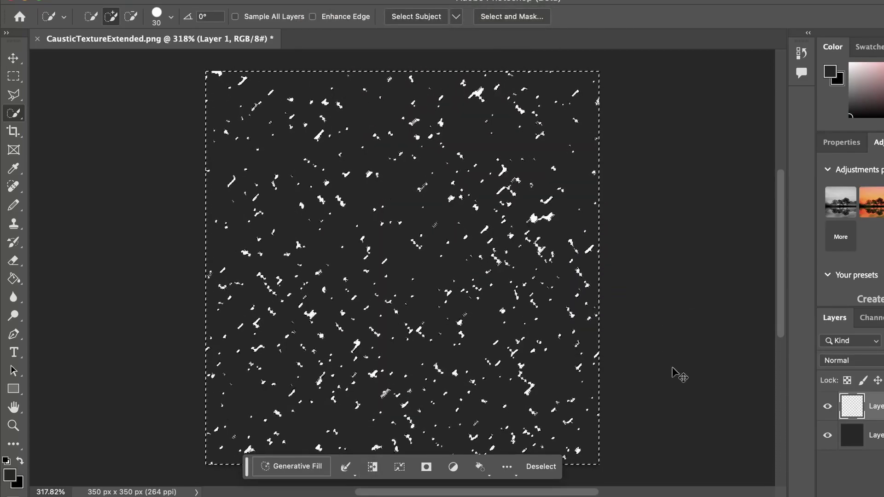
key(ctrl+d)
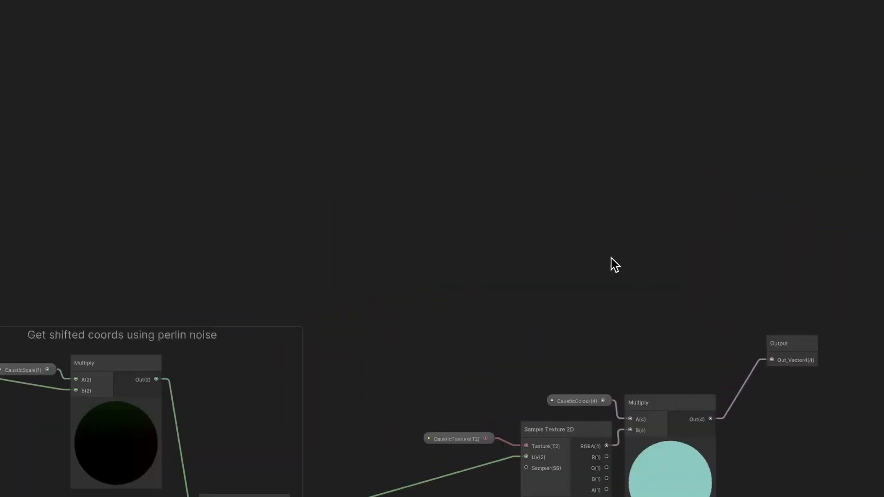
Step: Add a Lerp node with the base caustic Multiply in A and the highlight Multiply in B
right_click(472, 203)
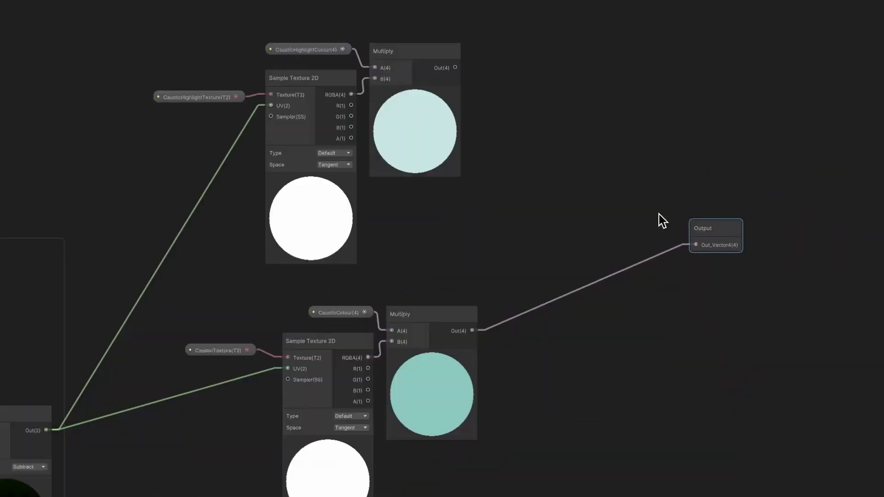
key(space)
text(le)
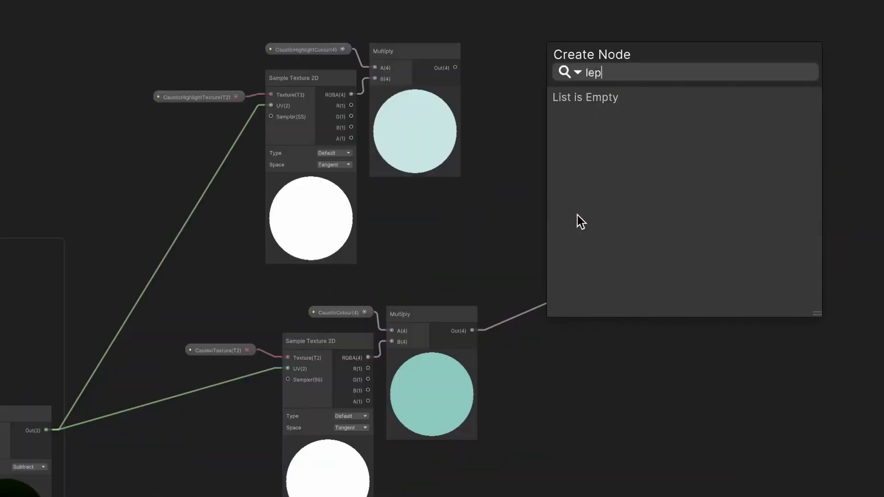
click(612, 230)
scroll(613, 251, up, 1)
scroll(511, 270, up, 1)
drag(529, 272, 559, 245)
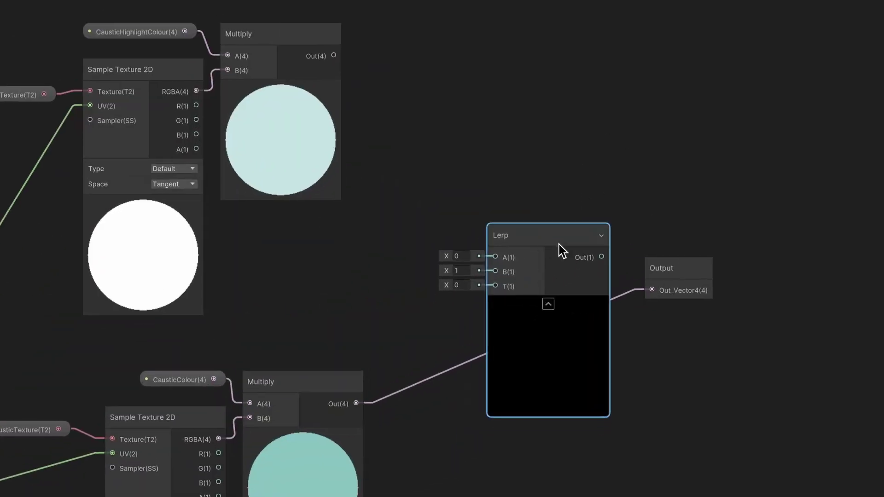
drag(498, 253, 496, 256)
drag(335, 56, 506, 275)
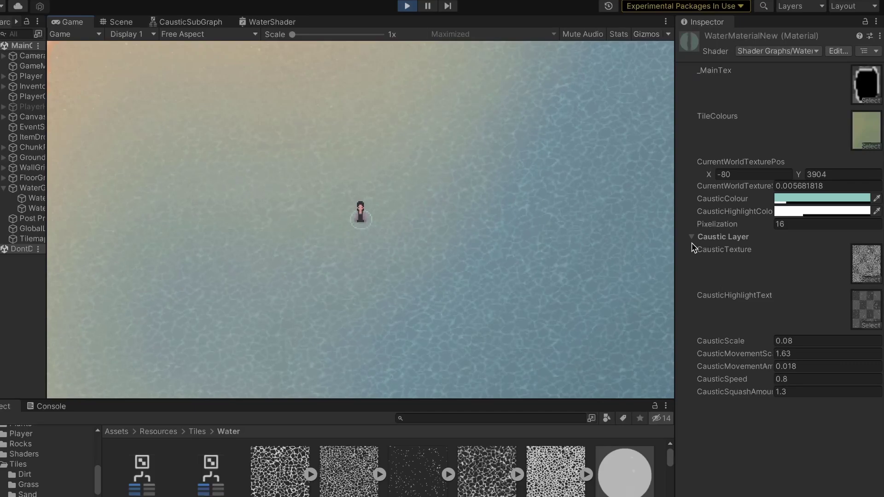
Step: Try a deep red caustic colour with raised opacity, then return it to white
click(792, 199)
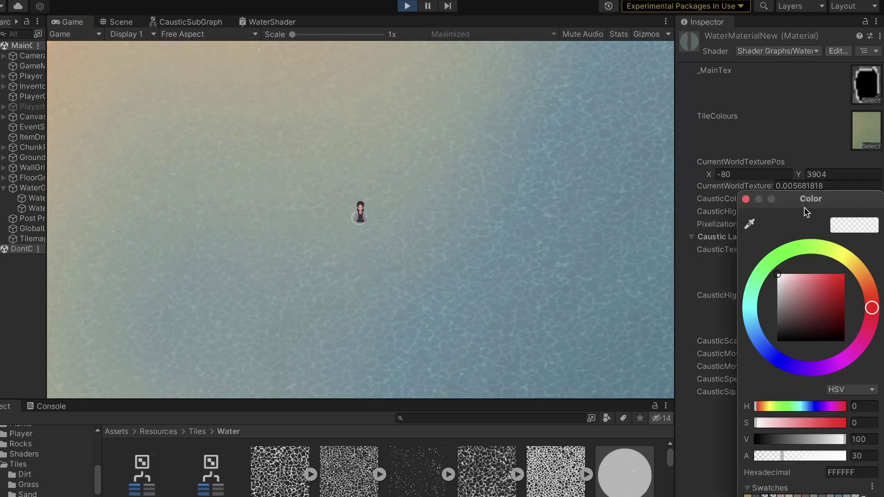
drag(803, 275, 819, 296)
click(810, 455)
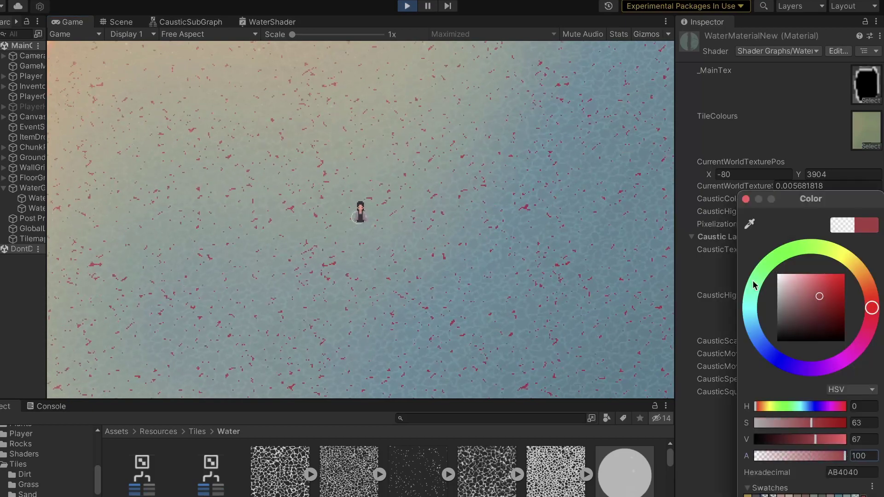
click(779, 276)
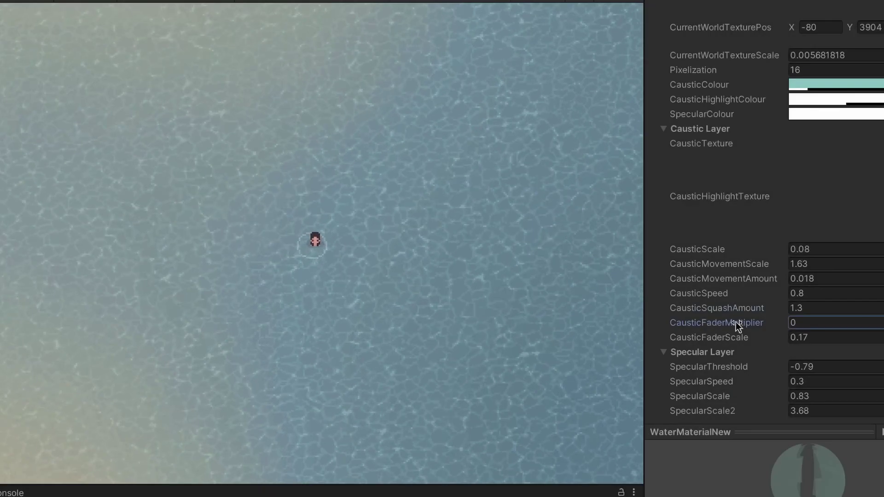
Step: Nudge CausticFaderMultiplier to 0.03 and group the noise nodes as 'Get noise to fluctuate opacity of caustic texture'
drag(737, 321, 739, 322)
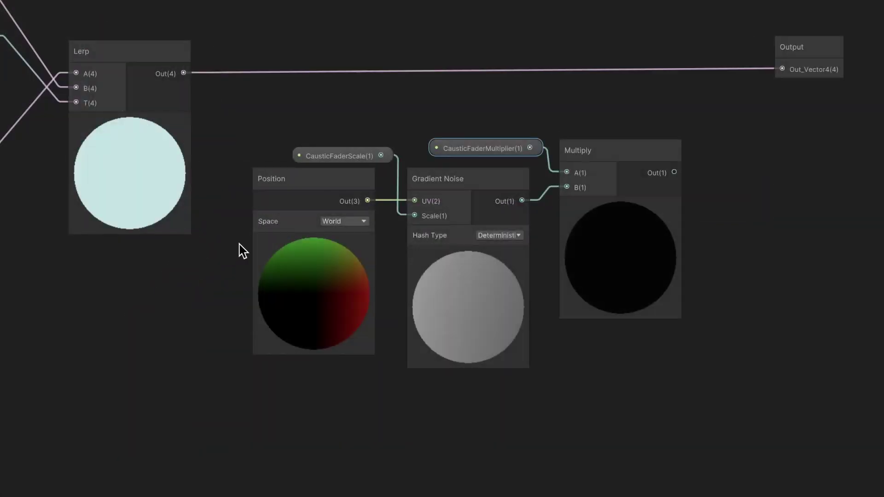
drag(268, 106, 269, 108)
right_click(463, 268)
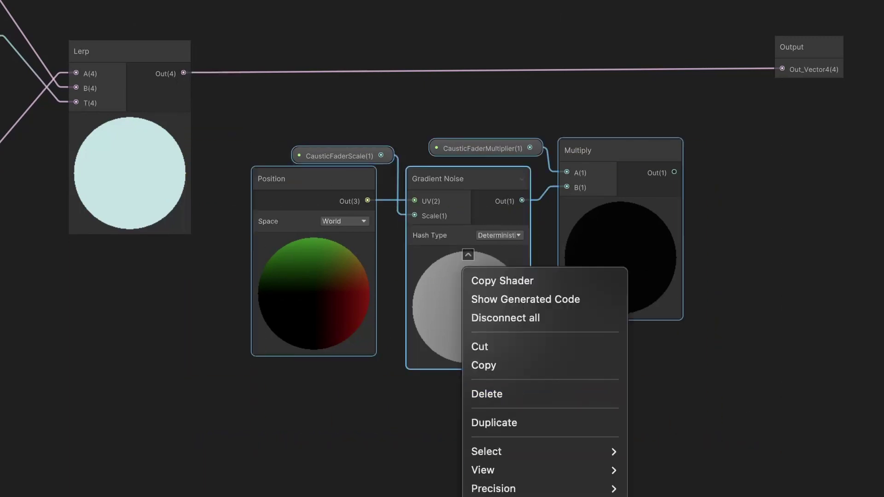
key(Escape)
key(ctrl+g)
text(Ge)
text(t noise to fluc)
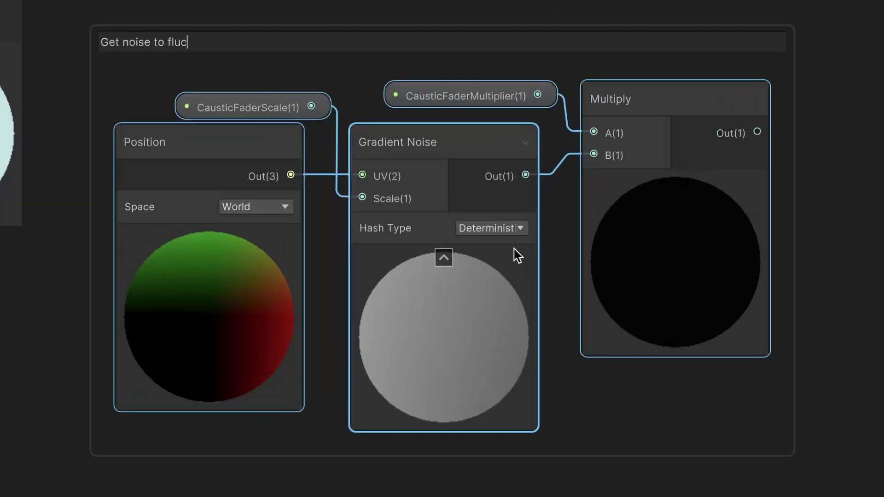
text(tuate opacity of caustic texture)
key(Return)
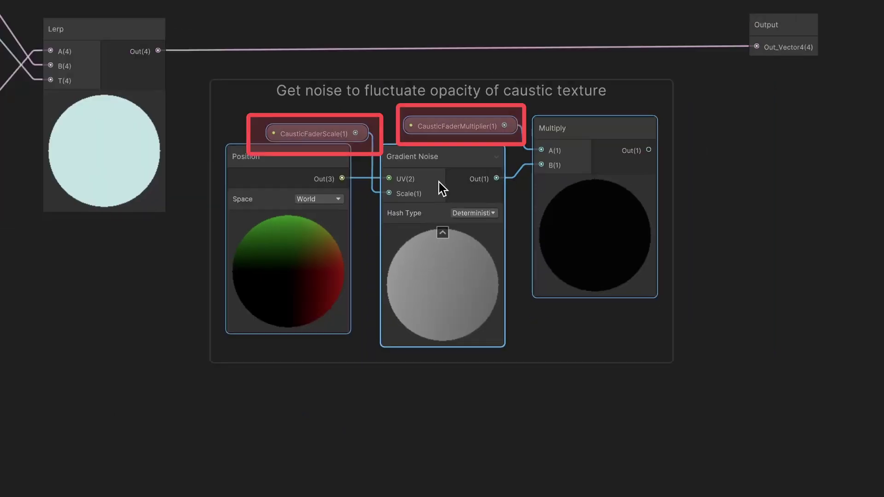
Step: Split the Lerp output and wire its R, G, B channels into a new Combine node
drag(222, 142, 550, 217)
text(split)
key(Return)
key(space)
text(com)
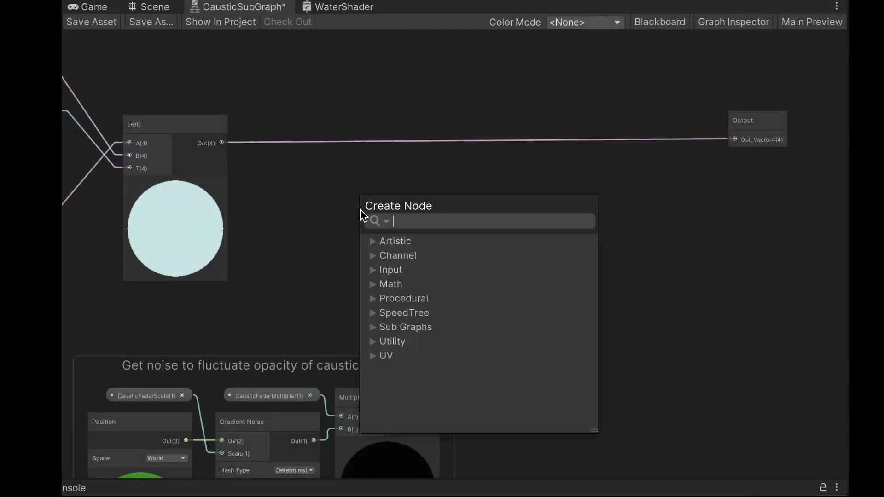
click(525, 134)
drag(410, 230, 550, 231)
drag(410, 243, 488, 301)
Step: Subtract the noise from Split's alpha, clamp it, and feed the result into Combine A
text(sub)
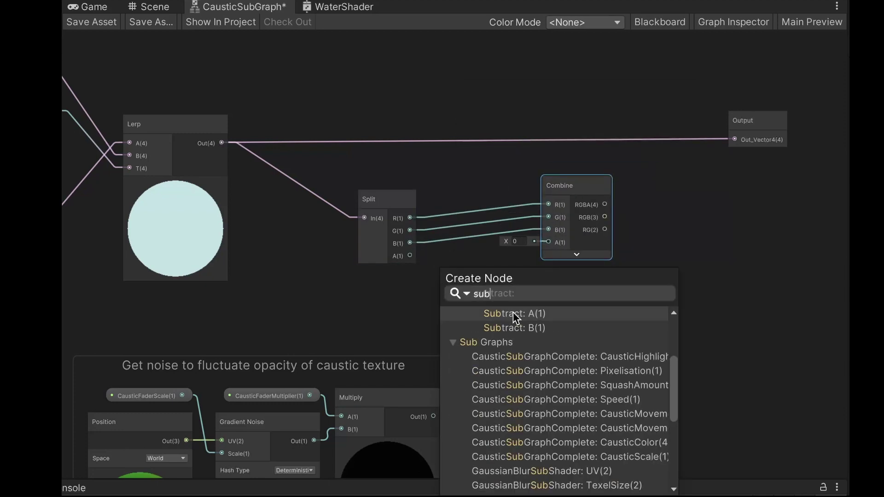
key(Return)
drag(433, 417, 494, 341)
drag(586, 328, 547, 306)
text(cl)
key(Return)
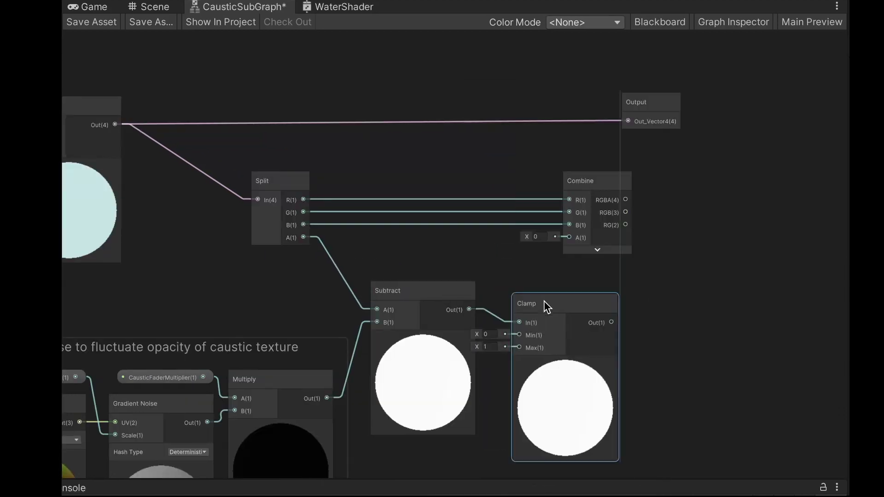
drag(607, 314, 570, 239)
Step: Rearrange the Split, Combine and Output nodes and send Combine RGBA to the Output
drag(592, 181, 677, 199)
drag(283, 179, 310, 207)
scroll(310, 207, down, 1)
drag(562, 132, 687, 144)
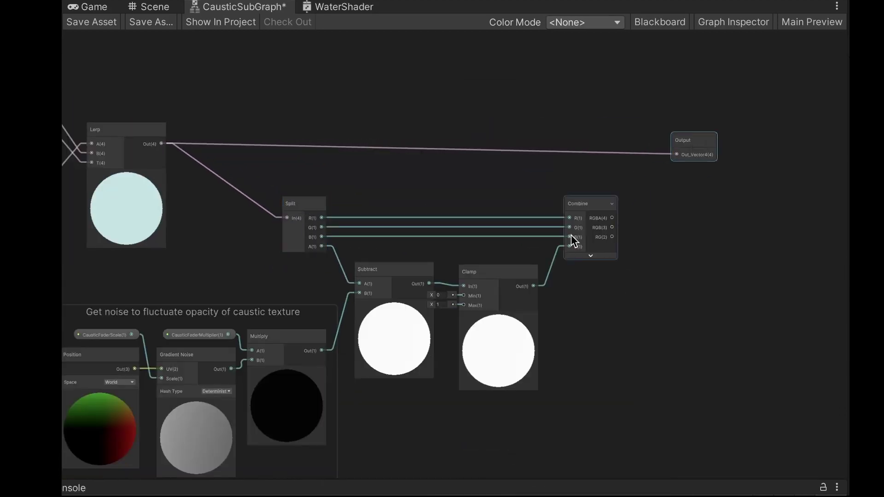
drag(612, 218, 677, 155)
scroll(511, 287, up, 1)
scroll(507, 276, down, 1)
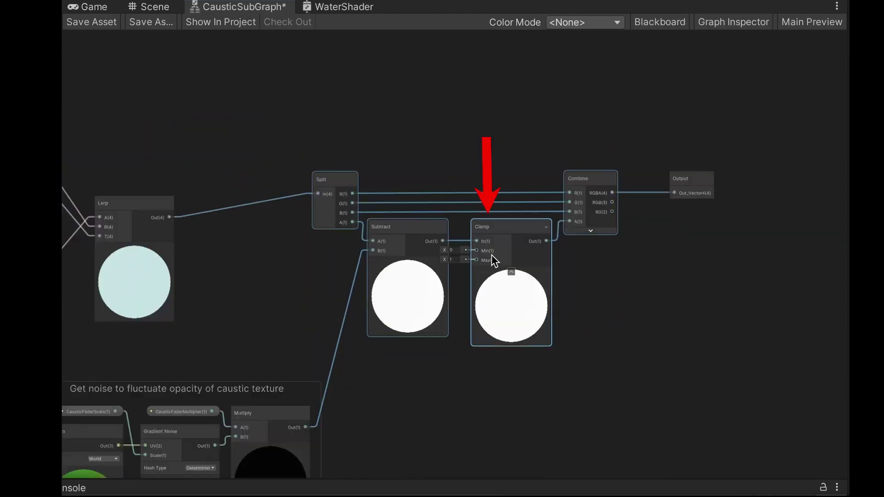
scroll(491, 255, up, 2)
right_click(525, 308)
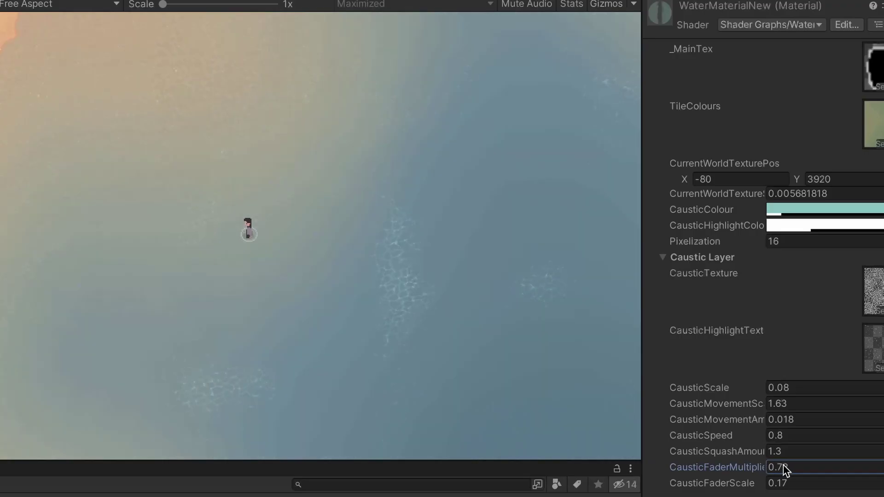
Step: Adjust the CausticFaderMultiplier value in the material Inspector
drag(764, 466, 764, 488)
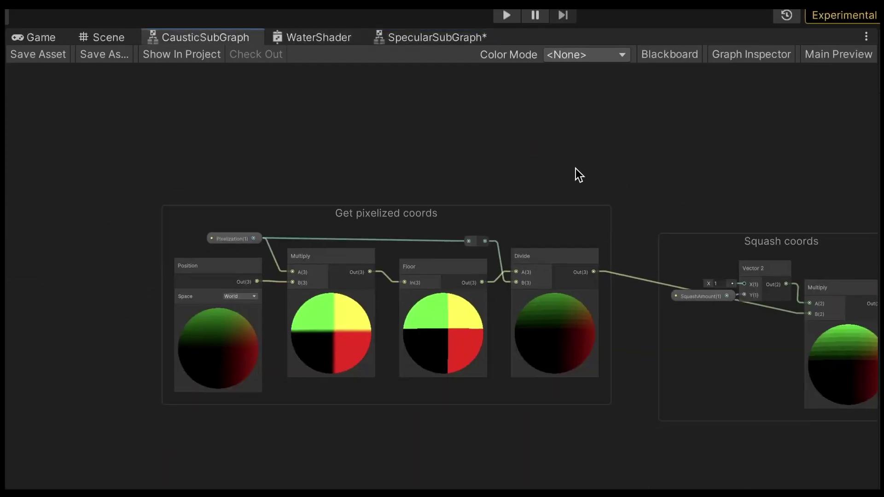
Step: Copy the Get pixelized coords group from CausticSubGraph into SpecularSubGraph, placed at the left
right_click(389, 225)
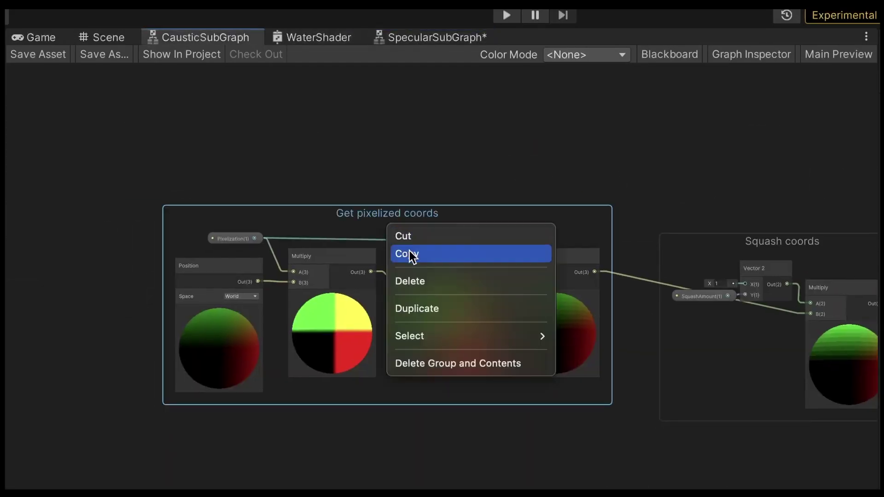
click(408, 254)
click(433, 37)
right_click(154, 217)
click(200, 310)
drag(379, 184, 235, 196)
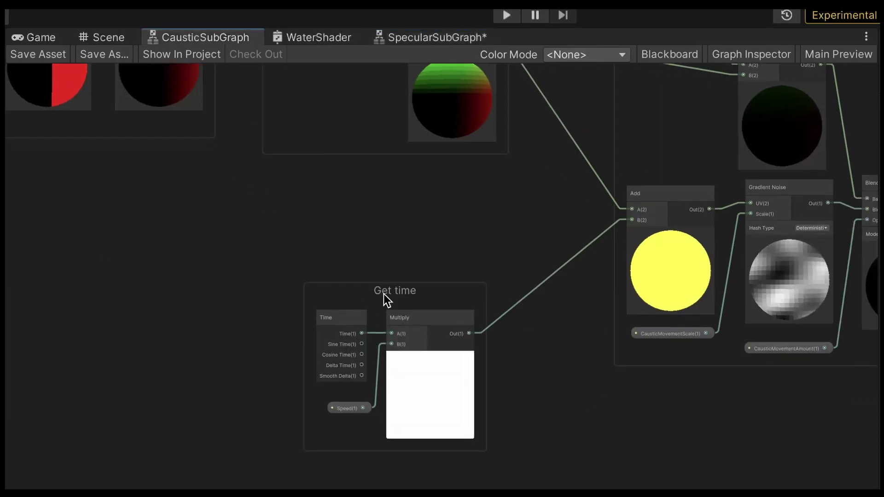
Step: Copy the Get time group into SpecularSubGraph as well and save the sub graph
click(387, 300)
key(ctrl+c)
click(433, 36)
right_click(220, 258)
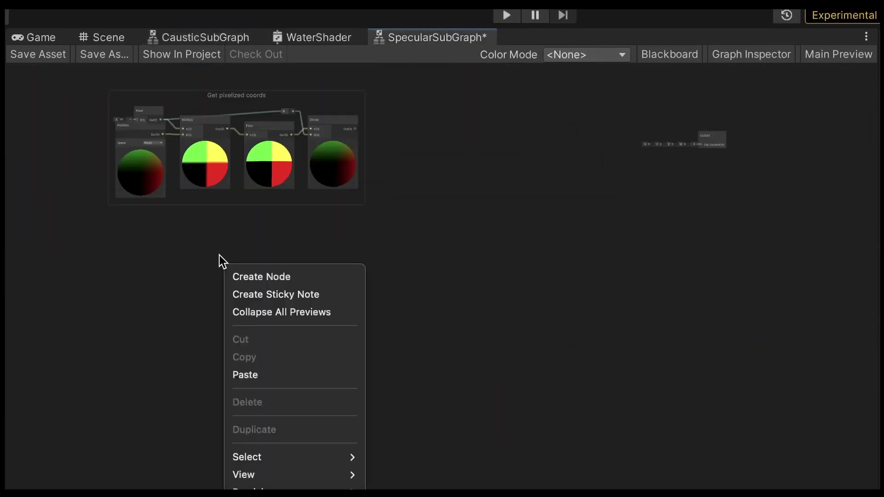
click(241, 373)
drag(226, 231, 296, 237)
key(ctrl+s)
Step: Add a Gradient Noise node and a Tiling And Offset node beside it
scroll(422, 260, up, 3)
right_click(469, 247)
click(505, 256)
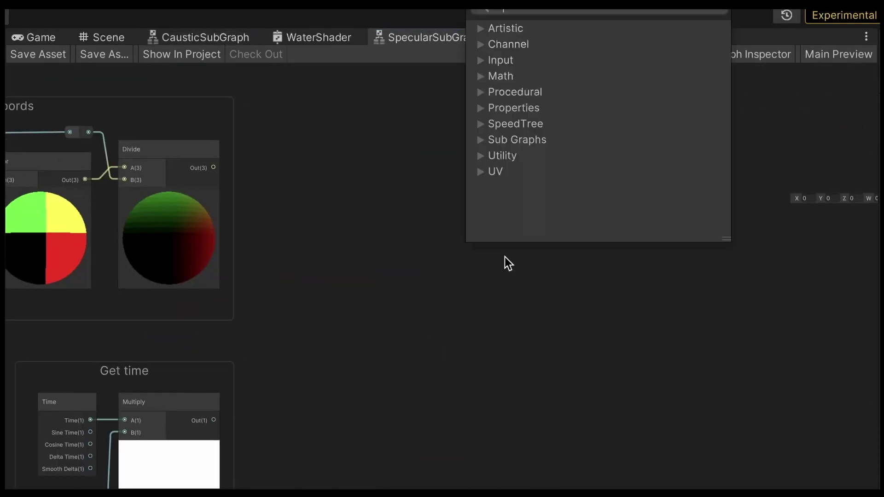
text(noise)
click(533, 154)
drag(520, 263, 581, 204)
scroll(581, 204, up, 2)
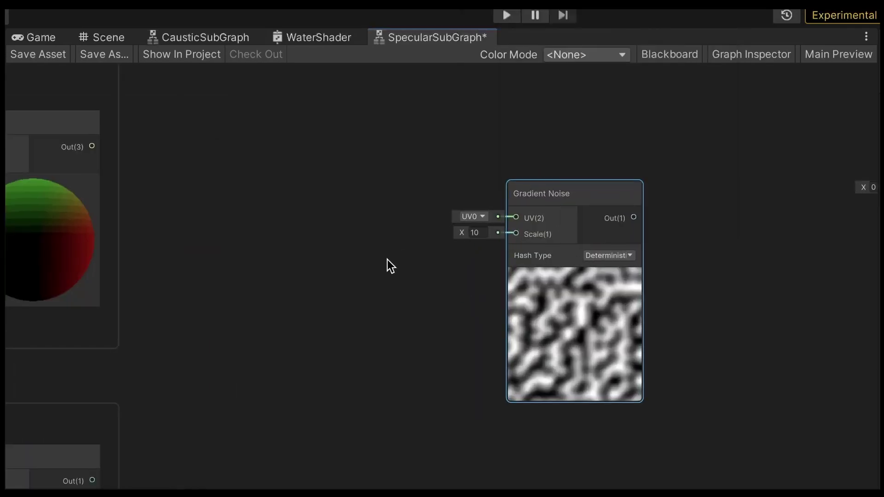
right_click(337, 261)
click(347, 272)
text(tiling)
click(418, 42)
drag(404, 289, 404, 197)
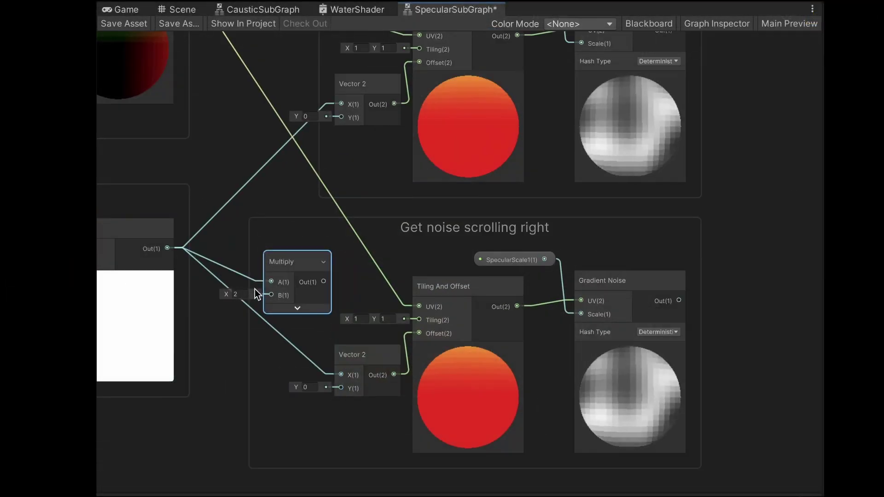
Step: Set Multiply B to -1 to scroll one noise right, blend both noises, and send the result to Output
double_click(241, 294)
text(-1)
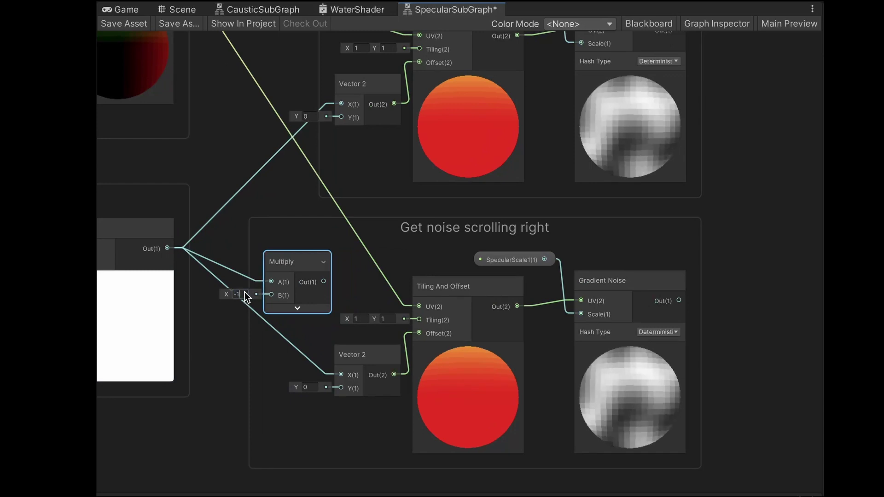
drag(324, 281, 341, 376)
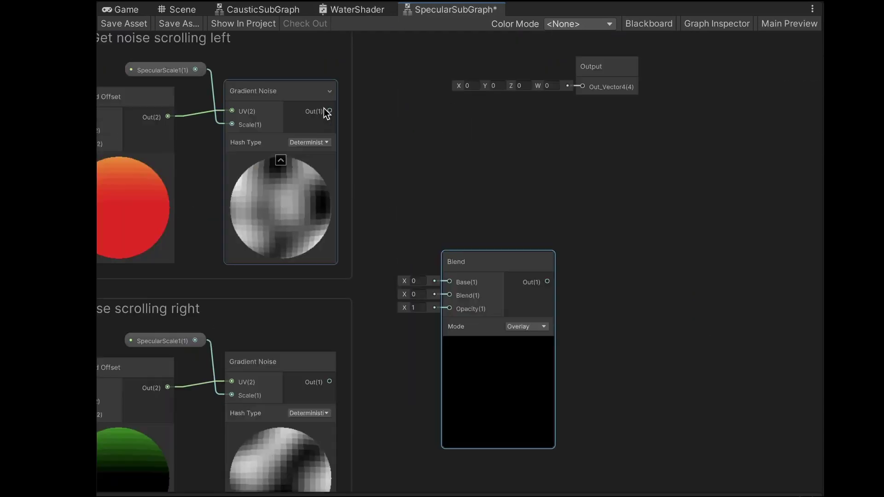
drag(324, 108, 447, 279)
drag(329, 385, 453, 294)
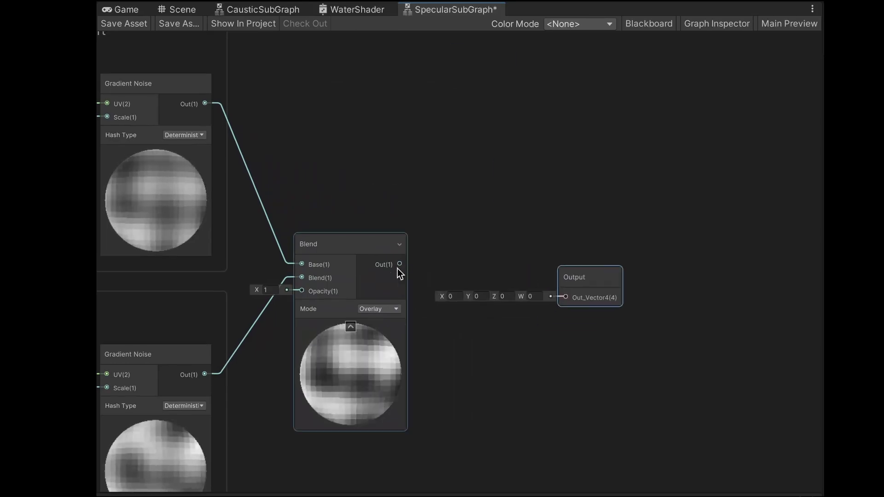
drag(399, 264, 565, 297)
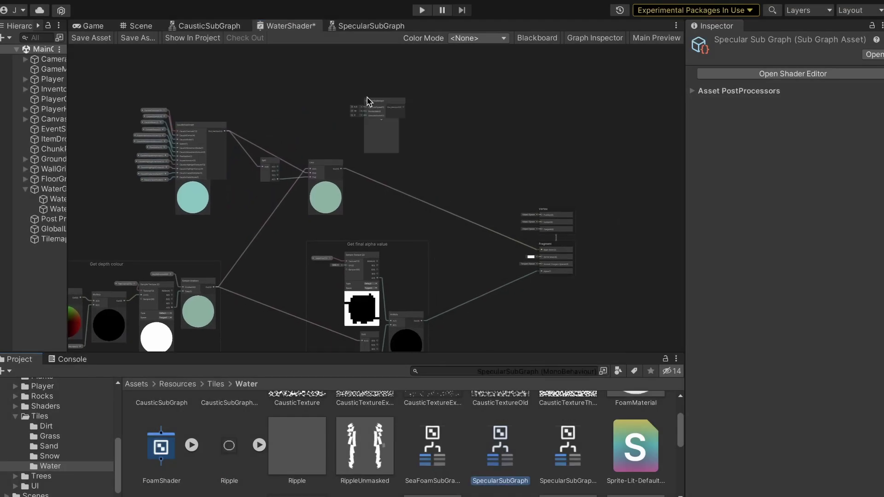
Step: Lerp the specular result over the water using its Split alpha as T into Base Color, then run the game
scroll(368, 101, up, 5)
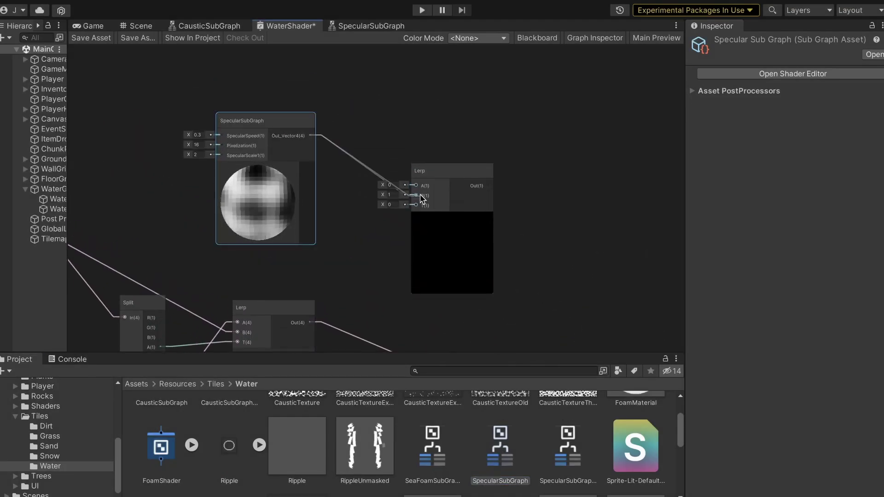
drag(422, 198, 419, 196)
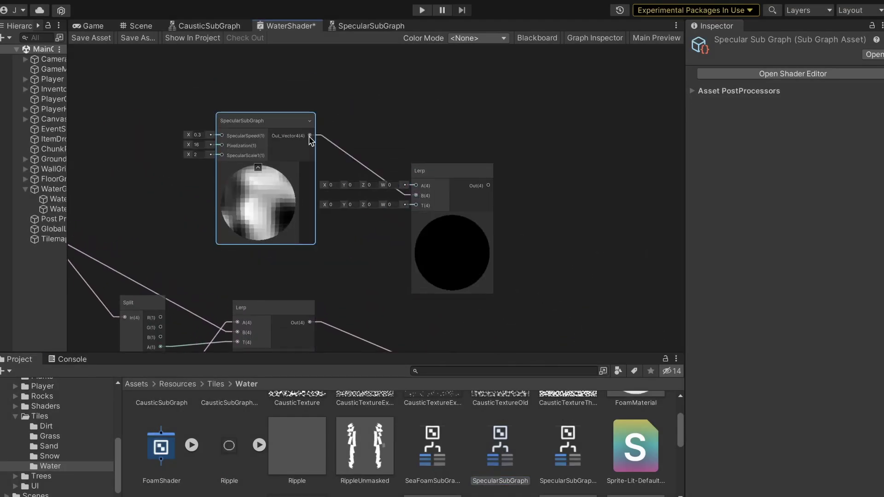
drag(332, 166, 335, 152)
text(sp)
key(Return)
drag(354, 201, 416, 205)
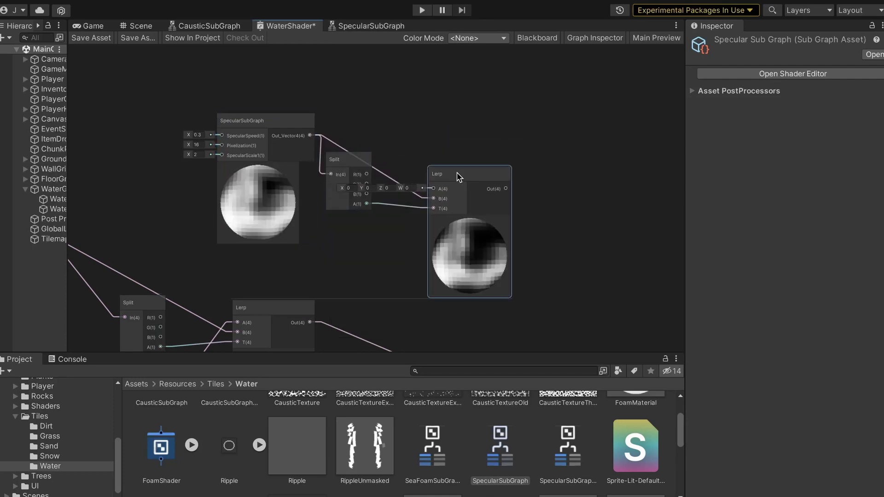
scroll(308, 134, down, 2)
middle_drag(415, 205, 275, 118)
middle_drag(331, 101, 347, 50)
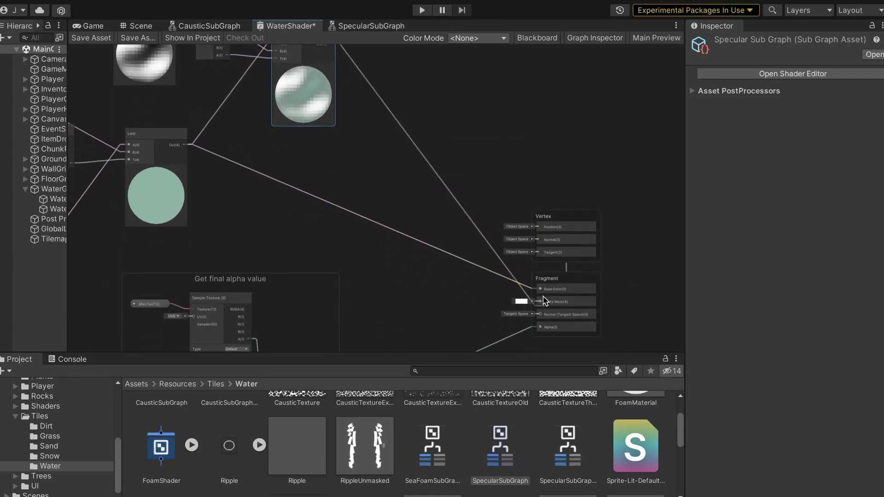
click(421, 10)
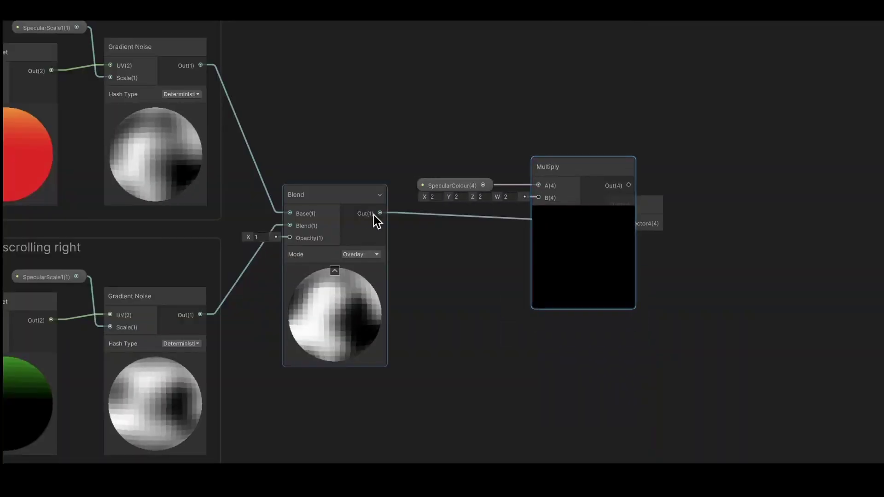
Step: Threshold the blended noise with a Step node and multiply it by SpecularColour
drag(380, 213, 540, 197)
drag(651, 201, 714, 213)
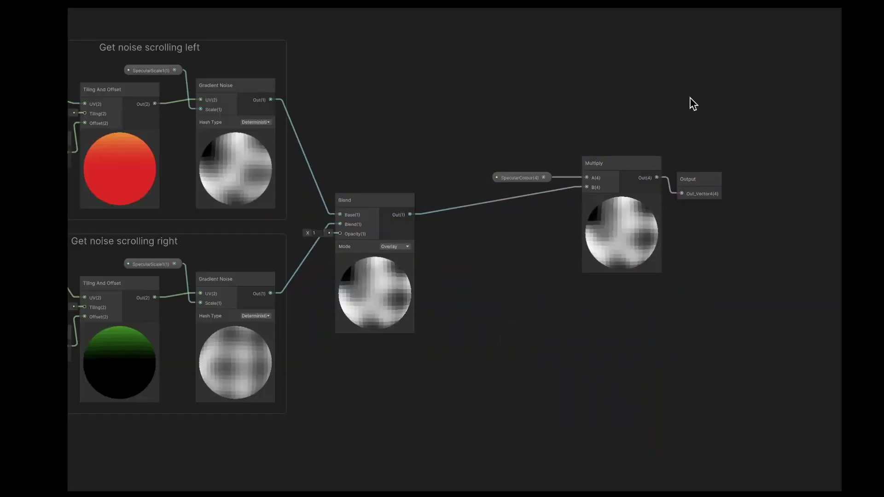
right_click(516, 242)
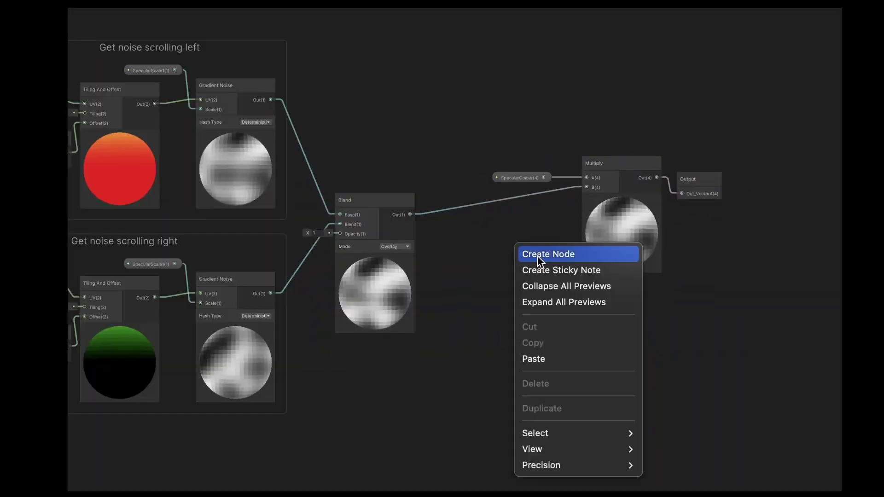
click(537, 254)
text(step)
click(562, 218)
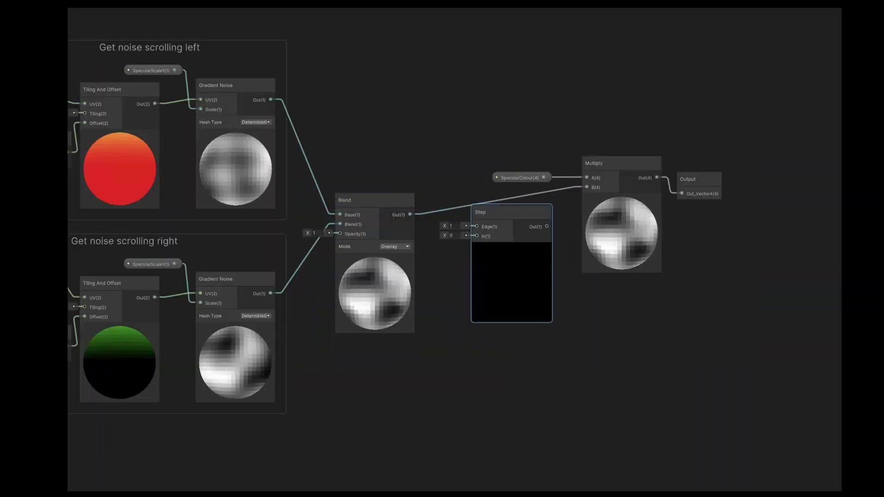
drag(410, 214, 477, 227)
drag(546, 226, 587, 188)
drag(529, 177, 548, 161)
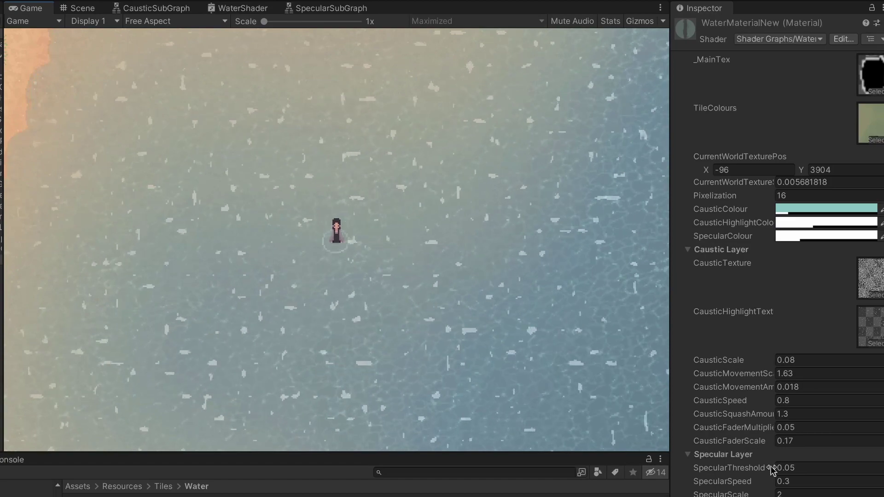
Step: Raise SpecularThreshold to 0.06 and add a third Gradient Noise fed by the pixelized coords
drag(774, 467, 774, 469)
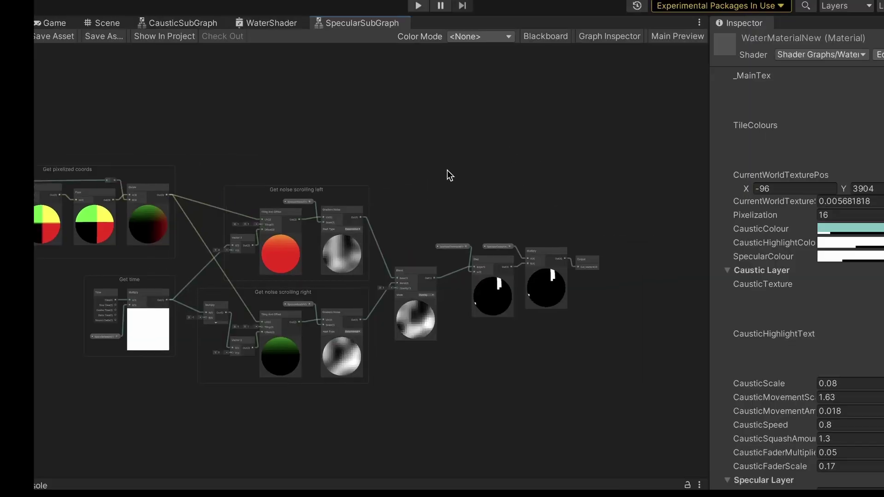
scroll(449, 172, up, 1)
key(space)
text(grad)
click(416, 150)
scroll(310, 144, up, 2)
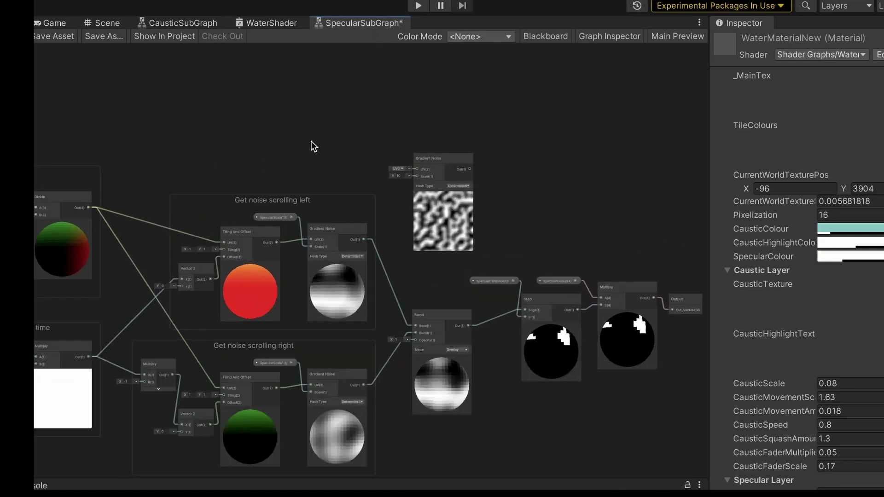
drag(54, 218, 432, 173)
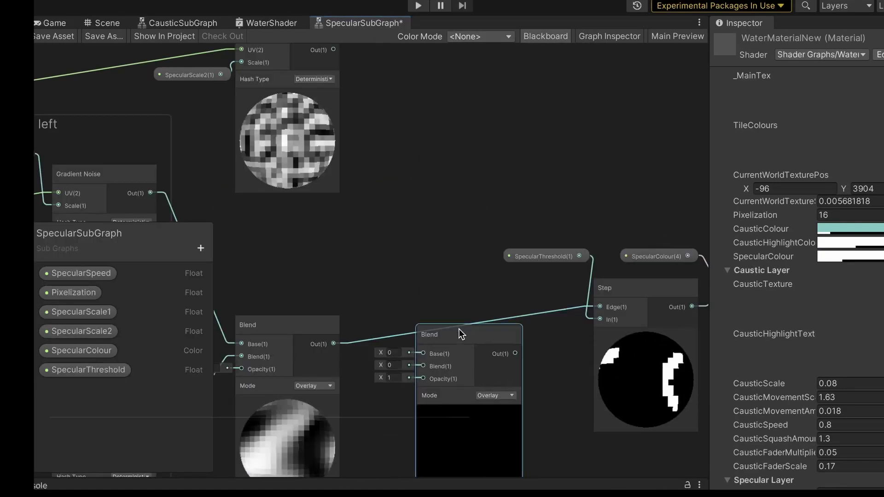
Step: Blend the third noise with the first blend into the Step, then play the game
drag(460, 333, 462, 286)
drag(334, 50, 426, 314)
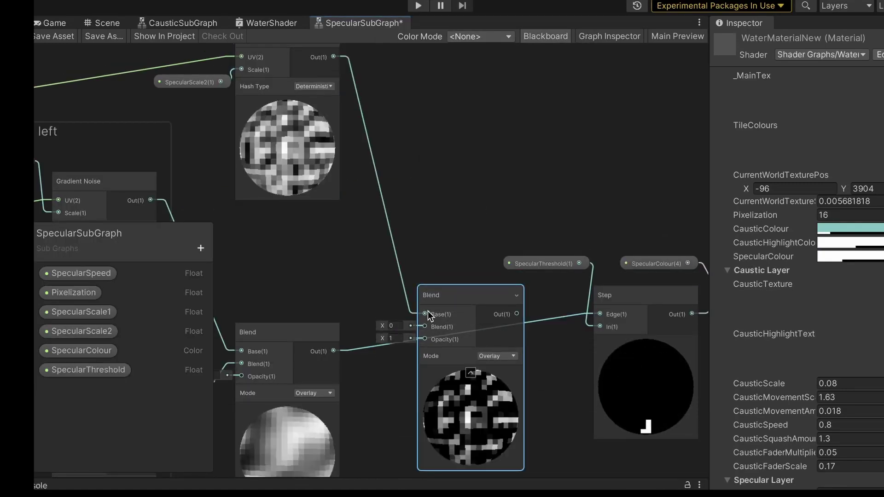
drag(334, 351, 424, 327)
middle_drag(557, 394, 468, 366)
scroll(490, 330, down, 2)
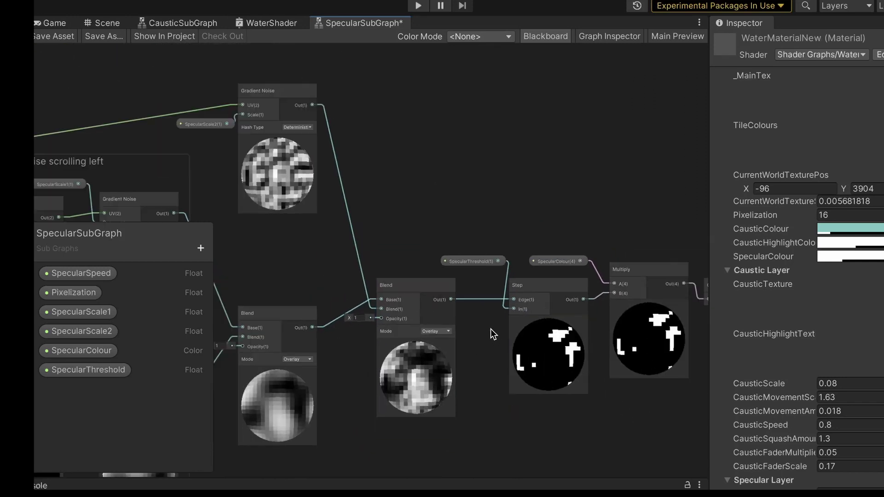
key(ctrl+p)
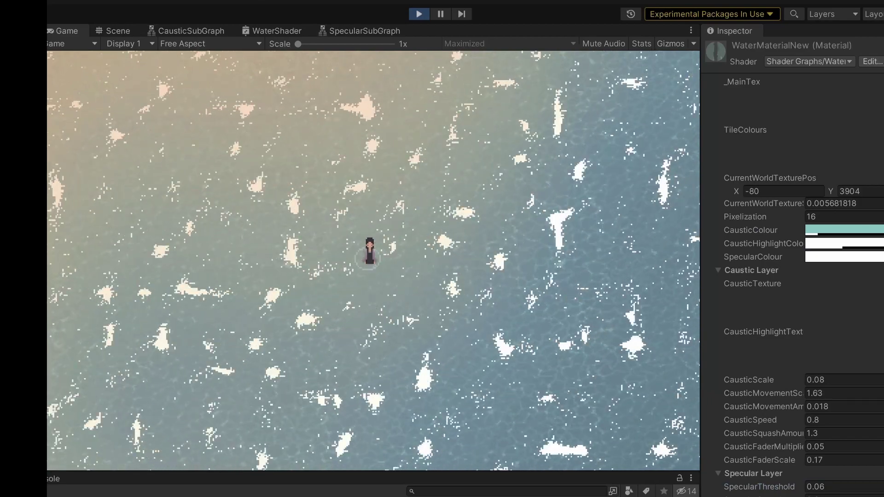
Step: Switch the Blend mode to Subtract and drag SpecularThreshold down to -0.76
click(361, 31)
scroll(527, 217, up, 4)
click(563, 262)
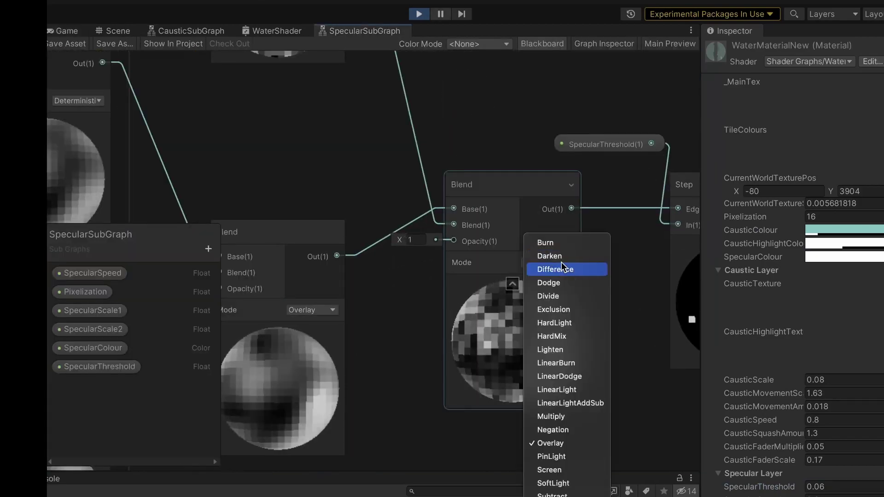
click(553, 494)
scroll(529, 288, down, 3)
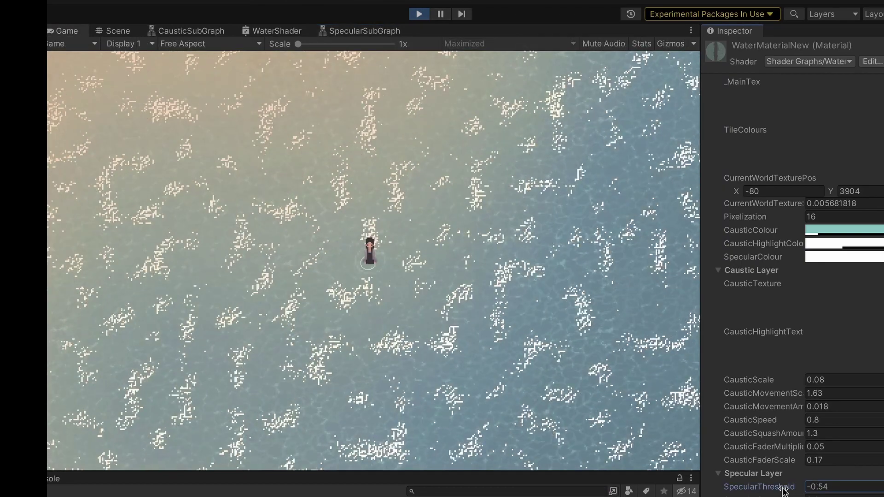
drag(783, 491, 779, 490)
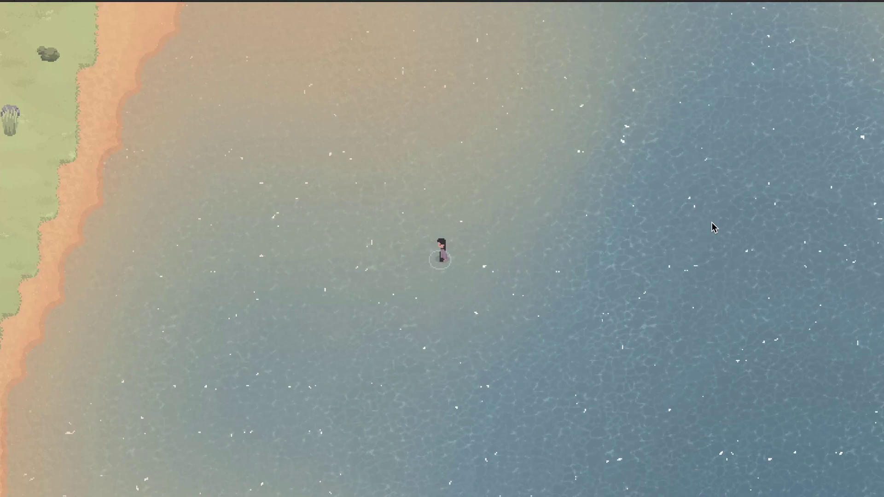
Step: Swim the character down and to the right through the sparkling water
key(s)
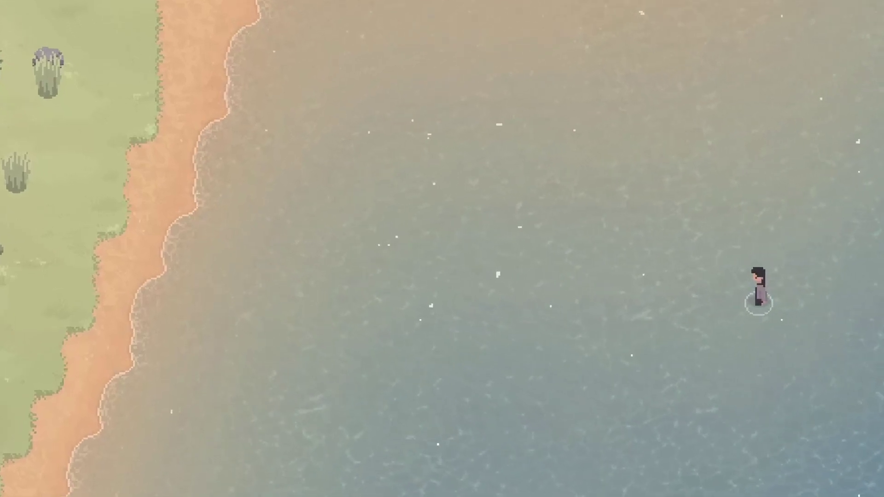
key(d)
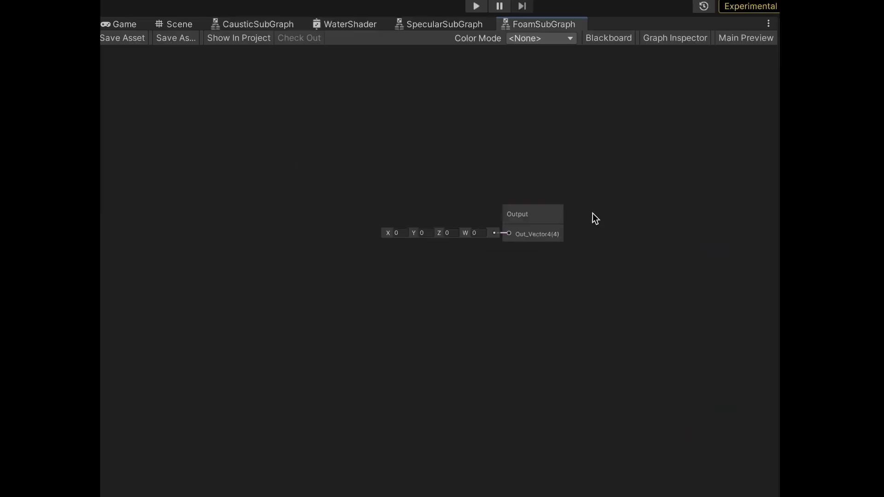
Step: Add a Sample Texture 2D node and group the foam nodes as 'Sample and colourize foam texture'
scroll(348, 158, up, 5)
key(space)
text(sampl)
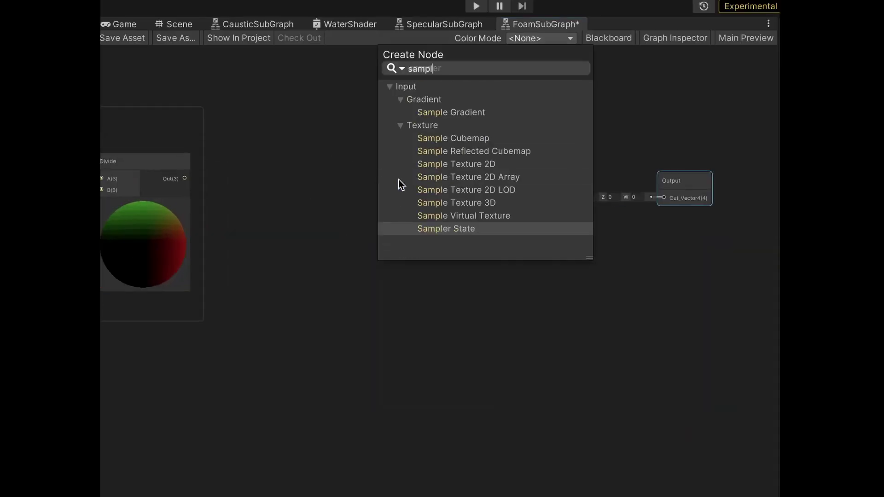
click(428, 164)
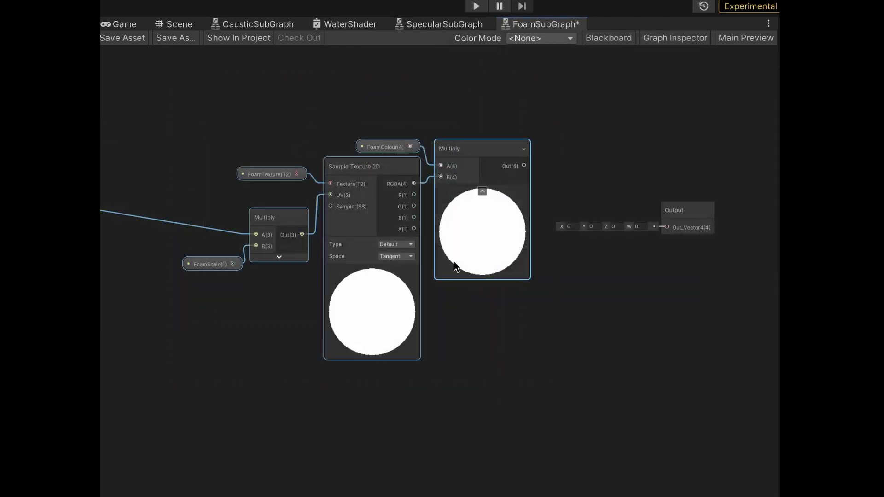
key(ctrl+g)
scroll(266, 116, up, 3)
text(Sample and colourize foam texture)
key(Return)
scroll(266, 117, down, 5)
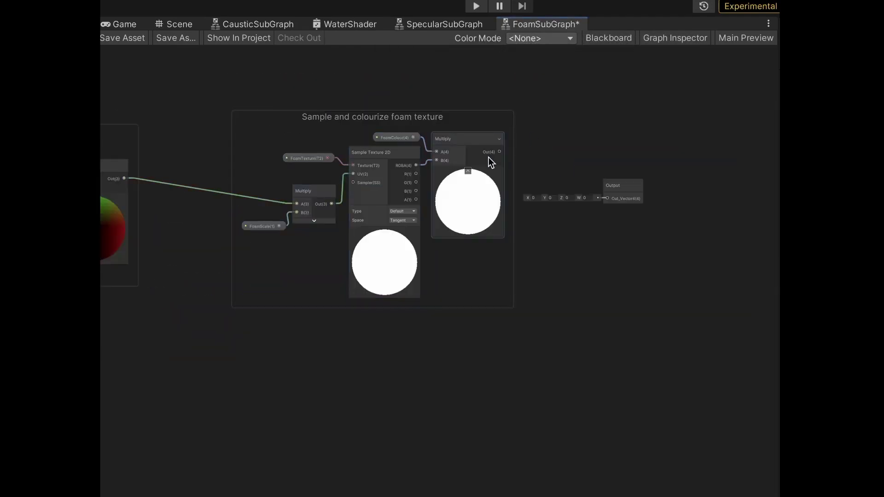
scroll(389, 101, up, 3)
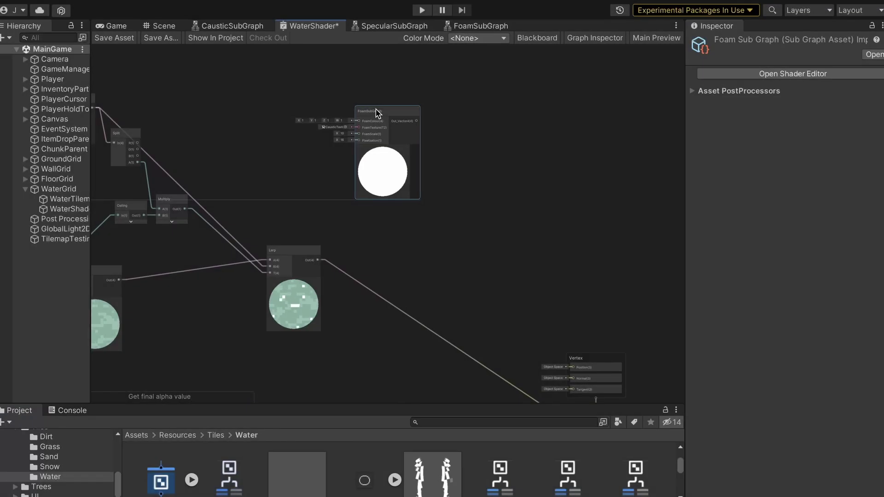
Step: Add a Lerp with the old Lerp as A, foam as B, foam alpha as T, feeding Base Color
right_click(454, 198)
click(463, 286)
scroll(487, 157, up, 2)
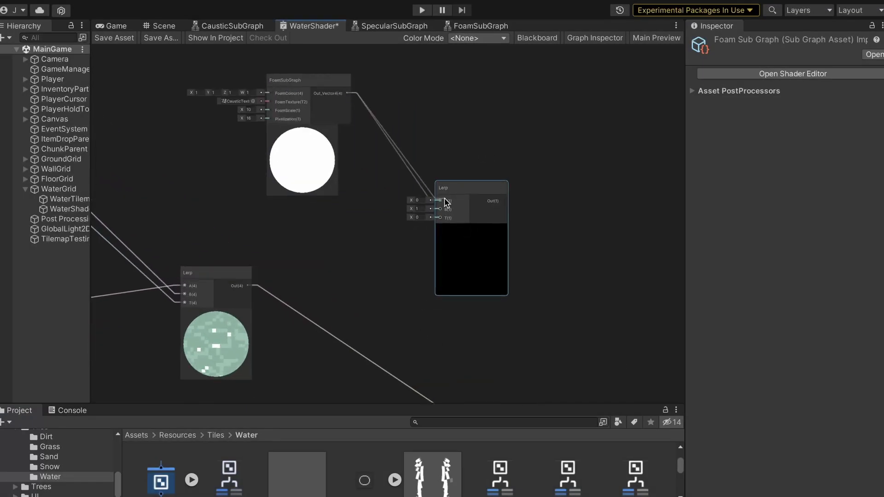
drag(446, 203, 444, 201)
drag(212, 266, 399, 182)
drag(306, 74, 329, 136)
text(spl)
key(Return)
drag(358, 162, 399, 198)
scroll(415, 230, down, 2)
drag(372, 113, 437, 339)
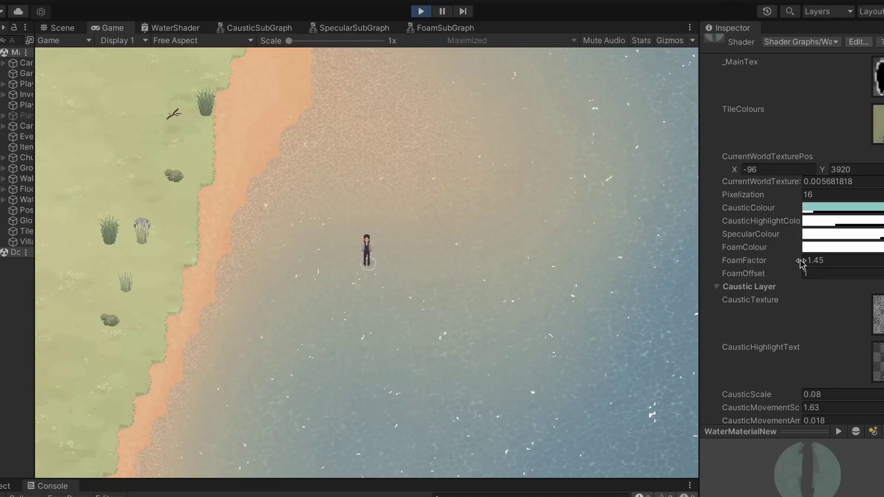
Step: Raise FoamFactor and FoamOffset for denser foam, and fetch GaussianBlurSubShader.zip from the Unity forum
drag(811, 262, 815, 266)
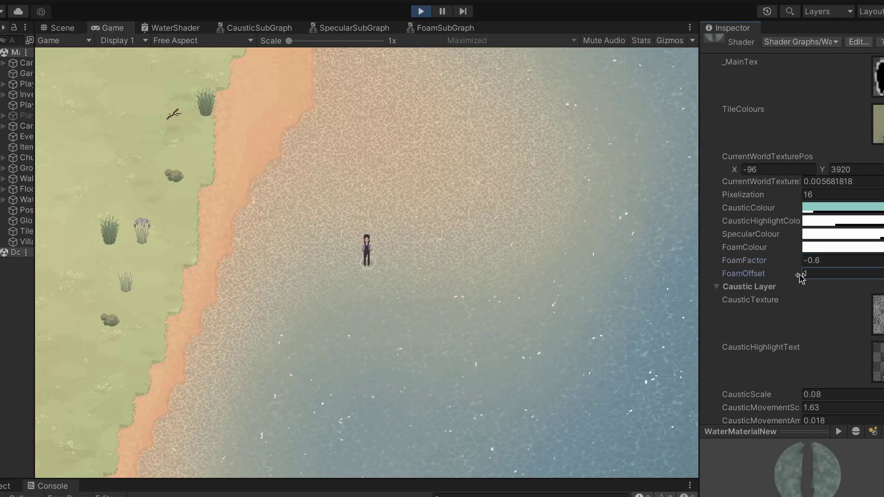
drag(802, 277, 816, 278)
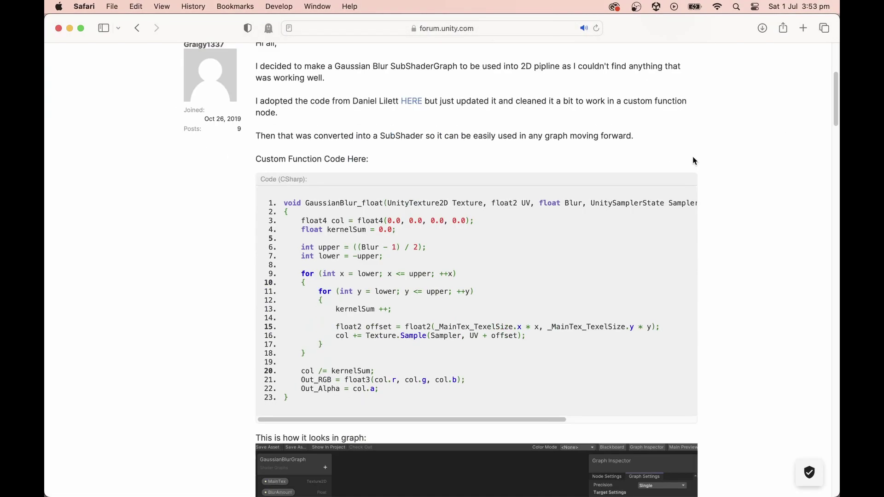
scroll(483, 405, down, 15)
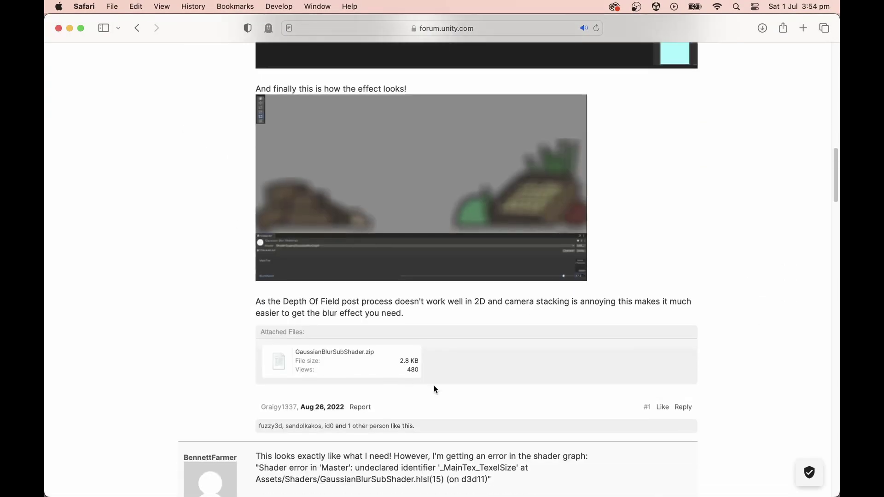
right_click(329, 352)
key(Escape)
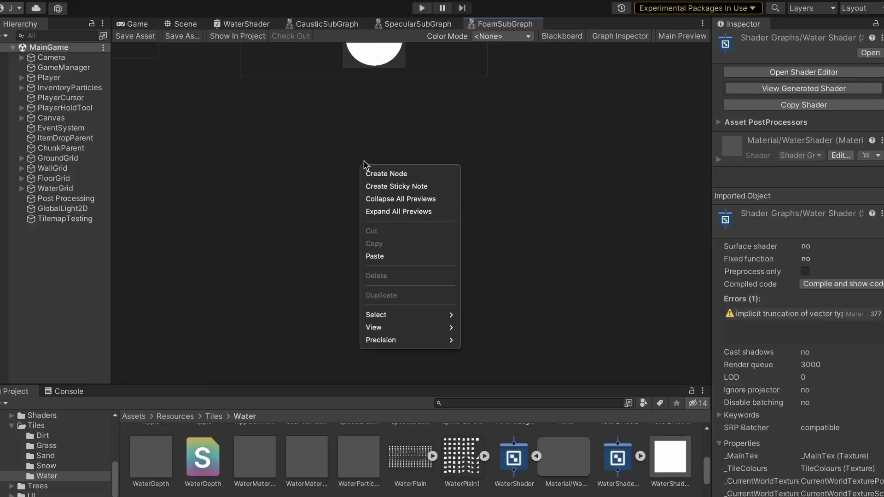
click(368, 174)
Step: Add a GaussianBlurSubShader node and group it as 'Get blurred main texture to use as alpha'
text(Gaus)
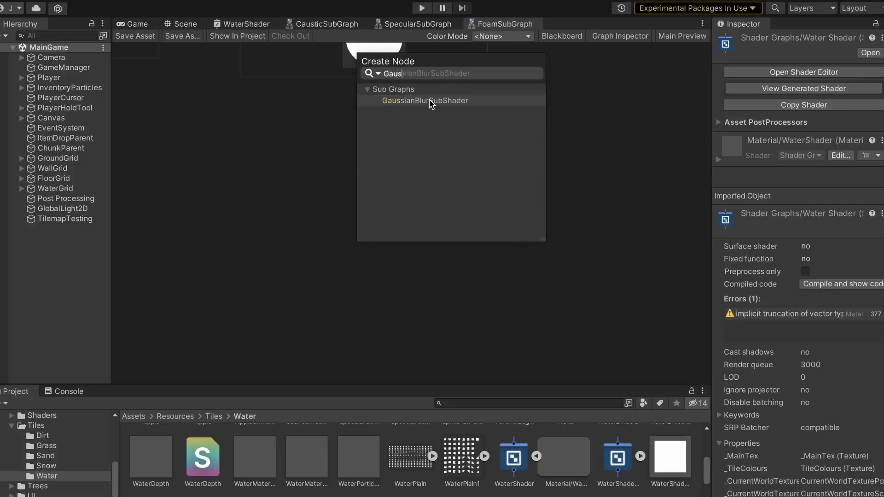
click(429, 103)
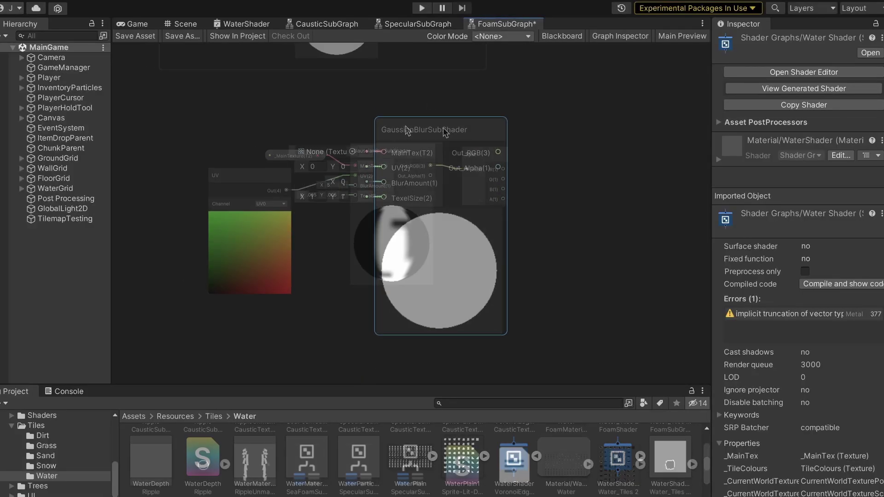
right_click(392, 261)
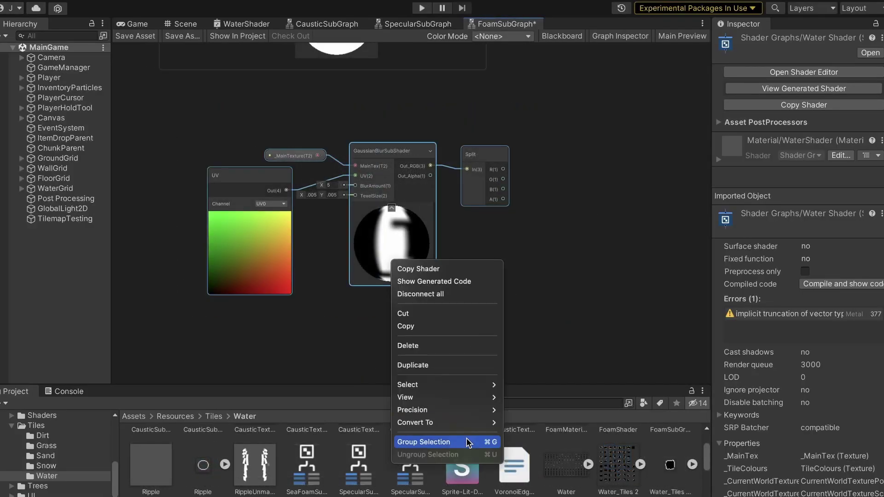
click(468, 443)
scroll(357, 237, up, 3)
text(Get blurred main texture to use as )
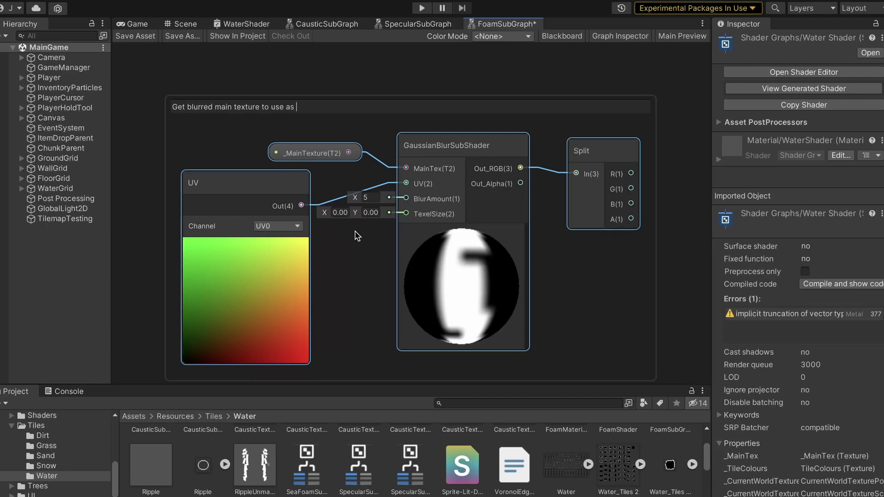
text(alpha)
scroll(319, 231, down, 5)
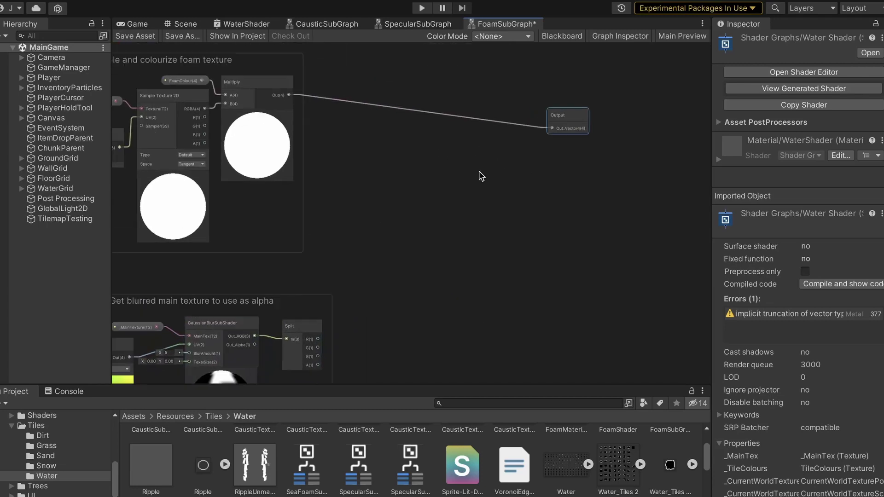
Step: Split the foam colour and multiply its alpha by the blurred red channel
drag(289, 95, 353, 138)
text(spl)
key(Return)
drag(388, 183, 416, 230)
text(mul)
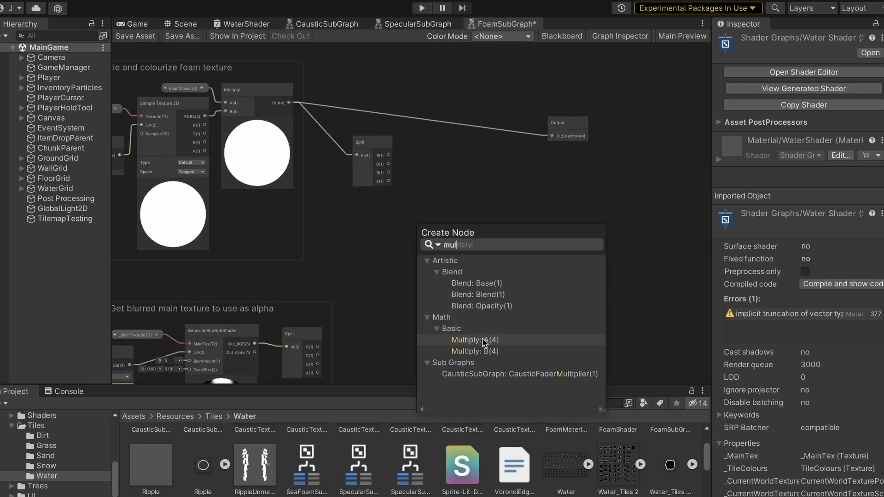
key(Return)
drag(317, 346, 427, 259)
Step: Recombine the foam colour channels and masked alpha in a Combine node feeding Output
key(space)
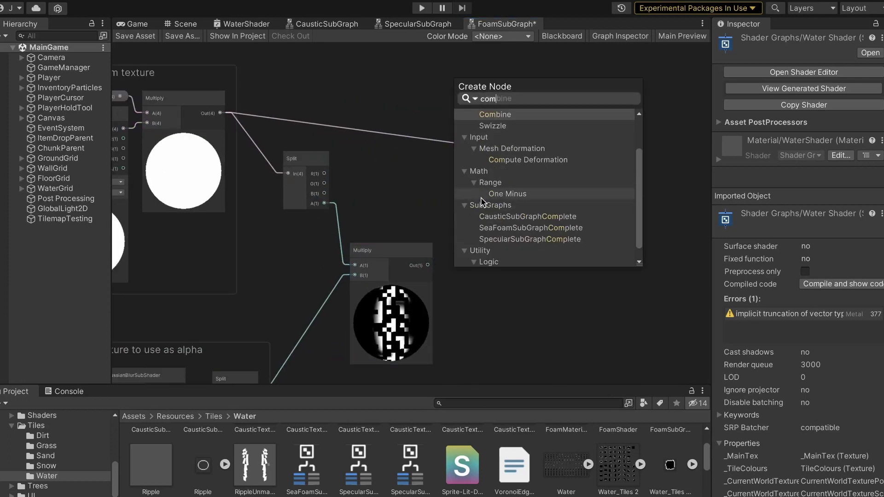
click(471, 175)
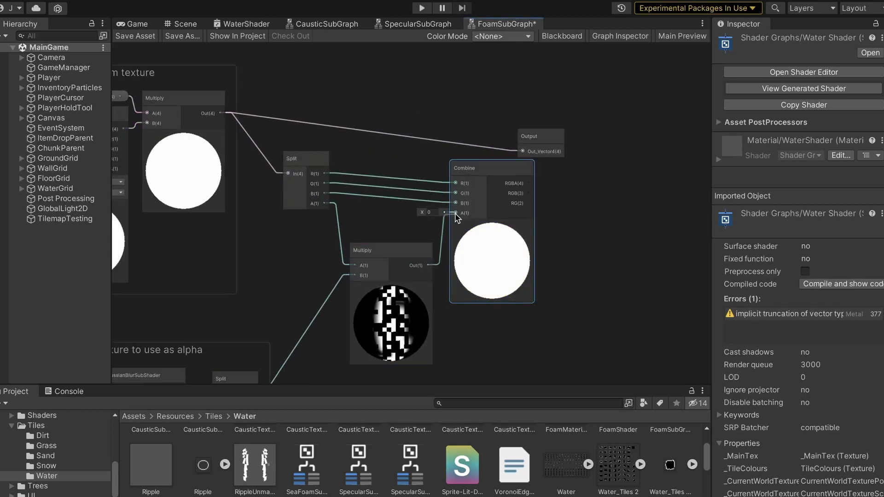
drag(455, 216, 456, 217)
middle_drag(456, 217, 273, 216)
drag(357, 145, 407, 159)
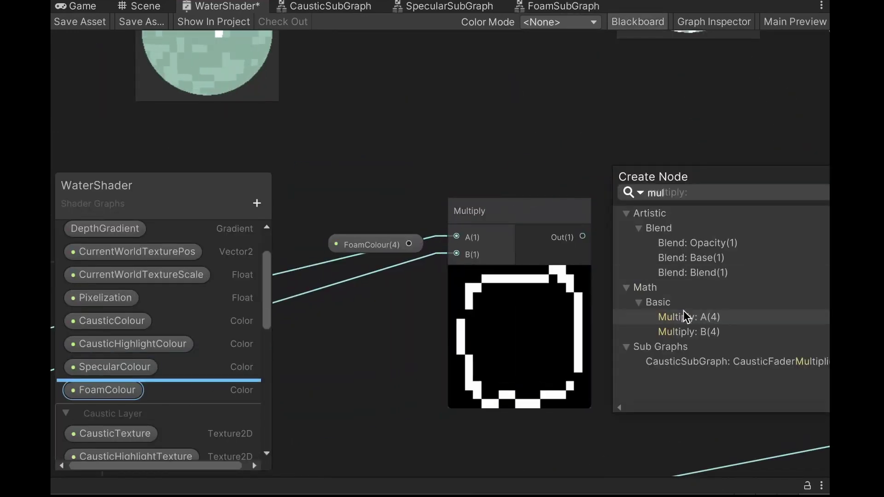
Step: Multiply the main-texture edges by FoamColour and group them as 'Get edges from main texture'
click(683, 316)
right_click(487, 292)
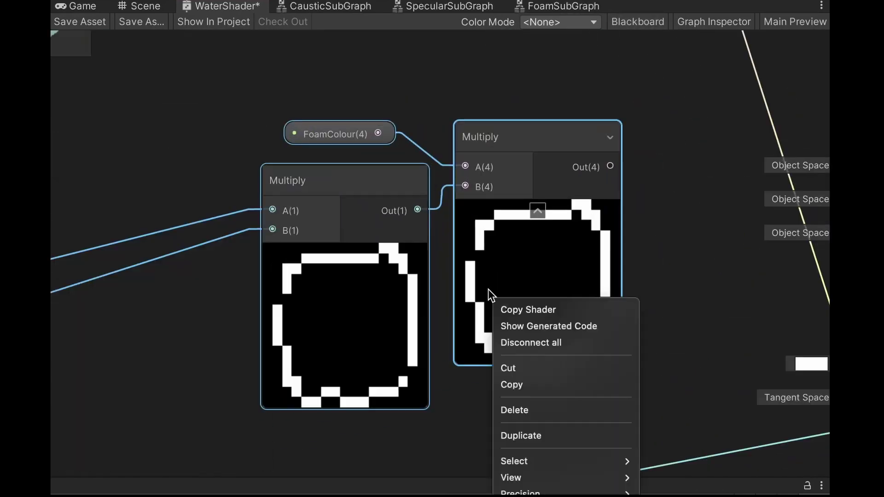
key(ctrl+g)
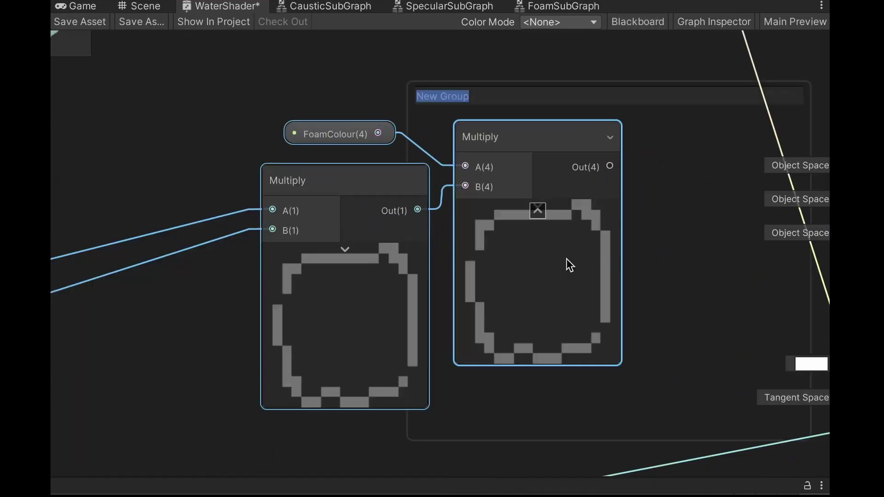
text(Get edges from main textur)
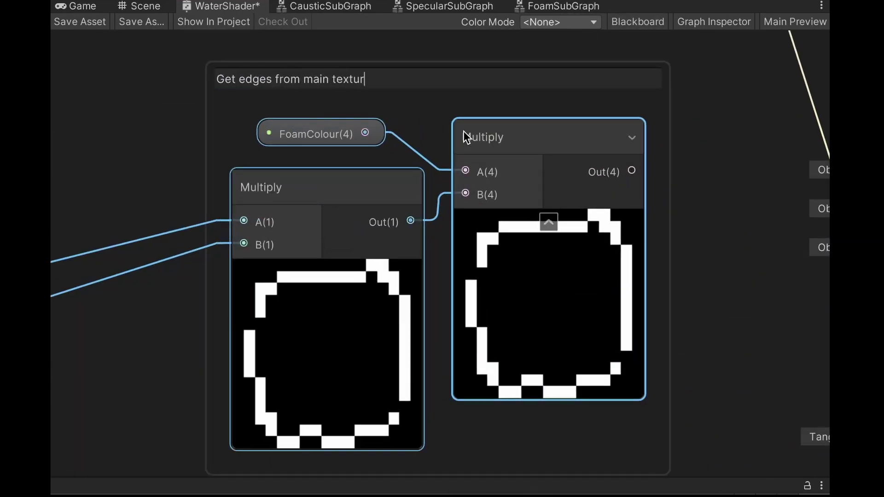
text(e)
key(Return)
scroll(408, 147, down, 3)
scroll(391, 279, up, 2)
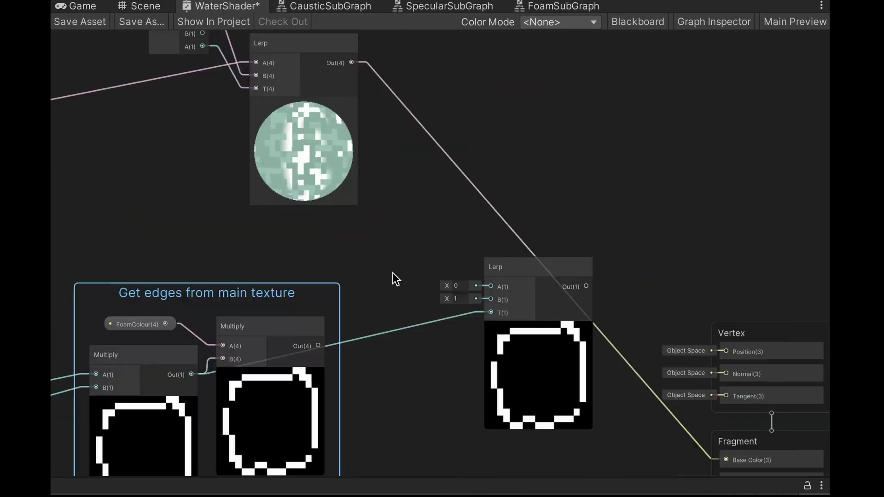
middle_drag(563, 285, 609, 295)
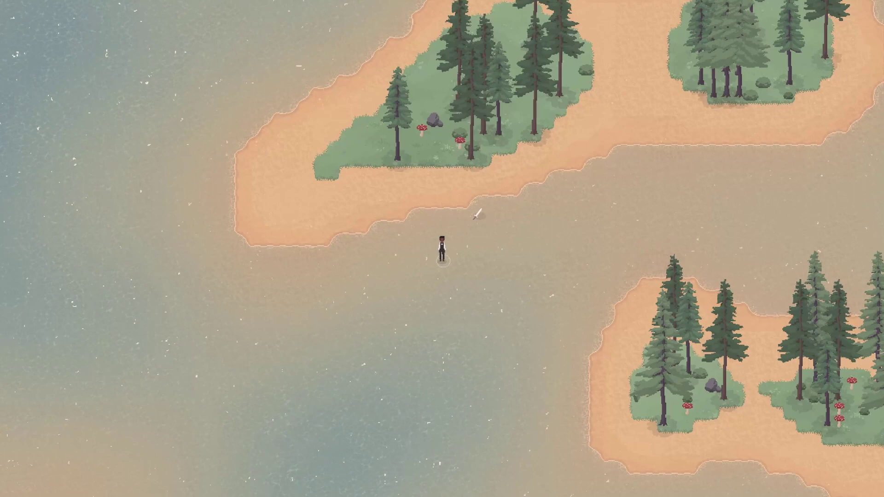
Step: Walk the character right, then up through the shallows between the pine islands
key(d)
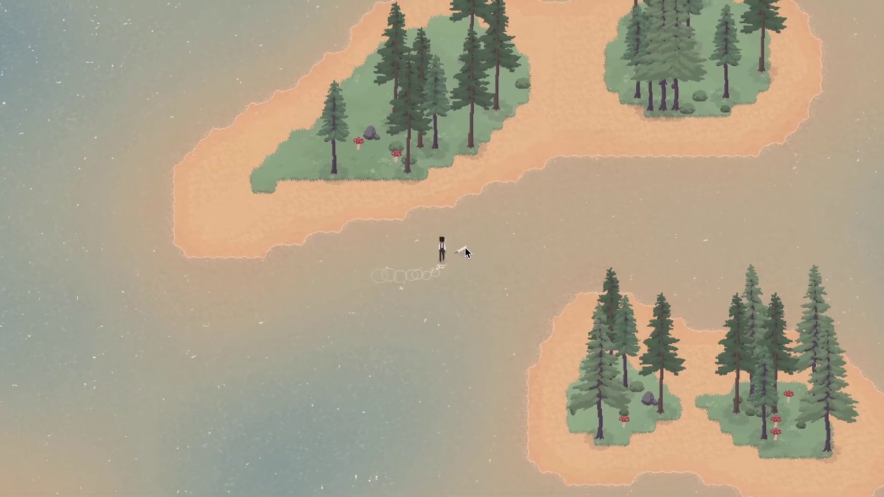
key(w)
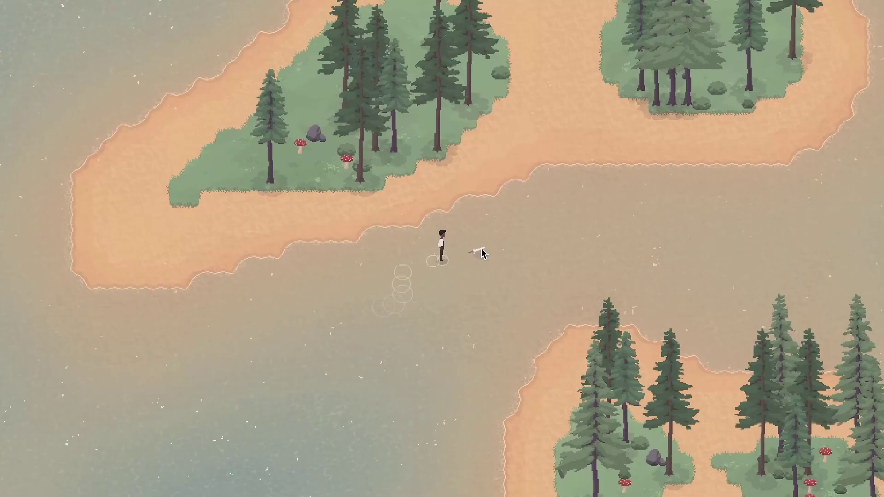